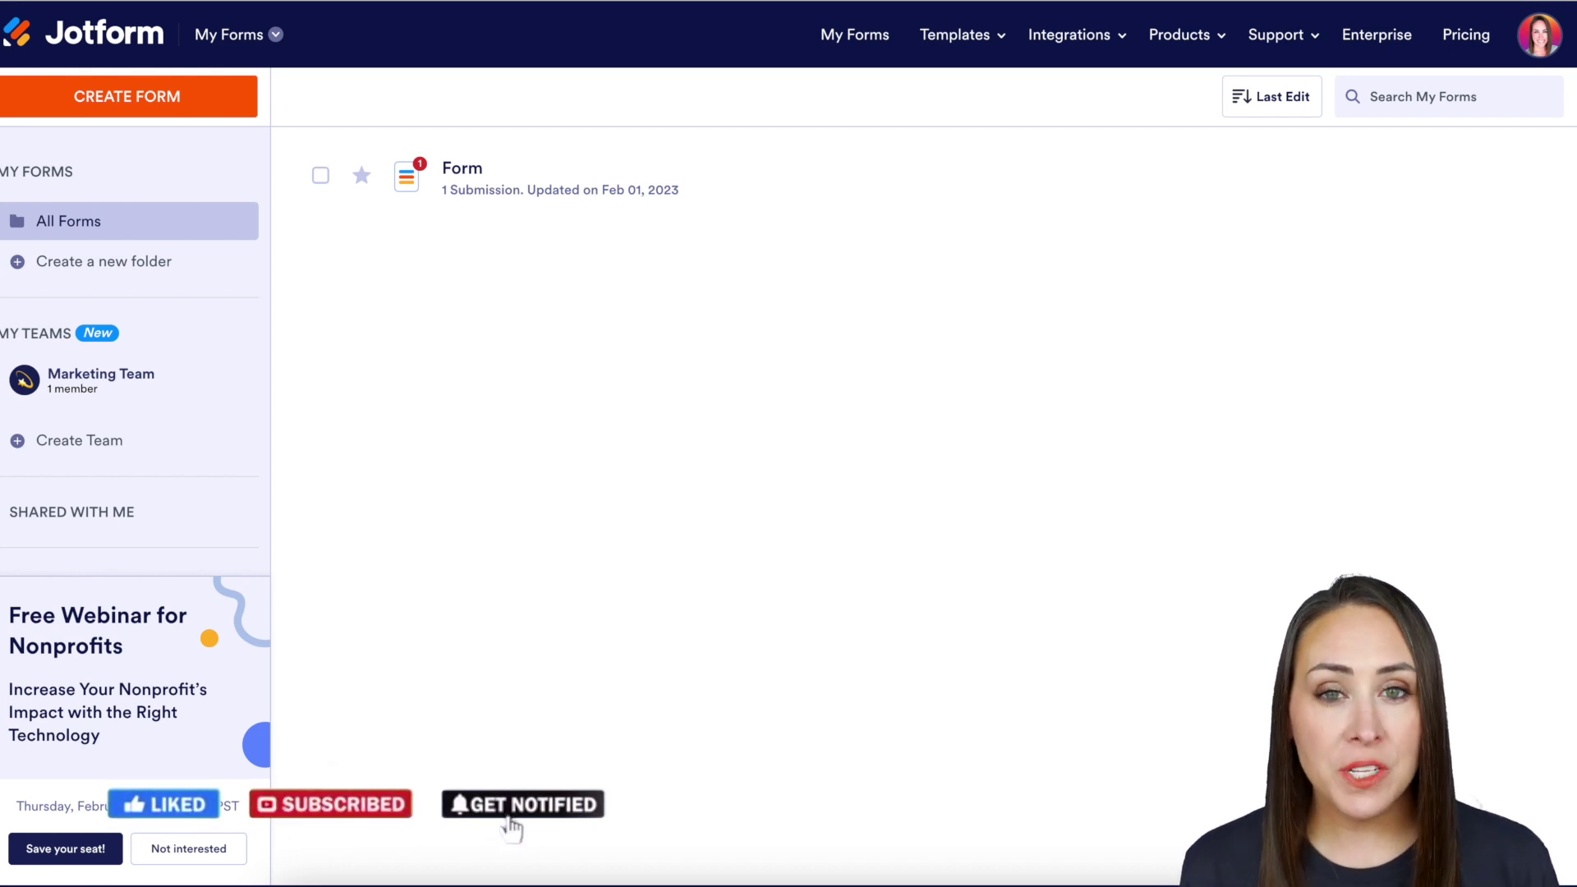
Step: From My Sign Documents, create a new sign document using the Simple One Page Lease Agreement Template
{"action": "left_click", "coordinate": [266, 41]}
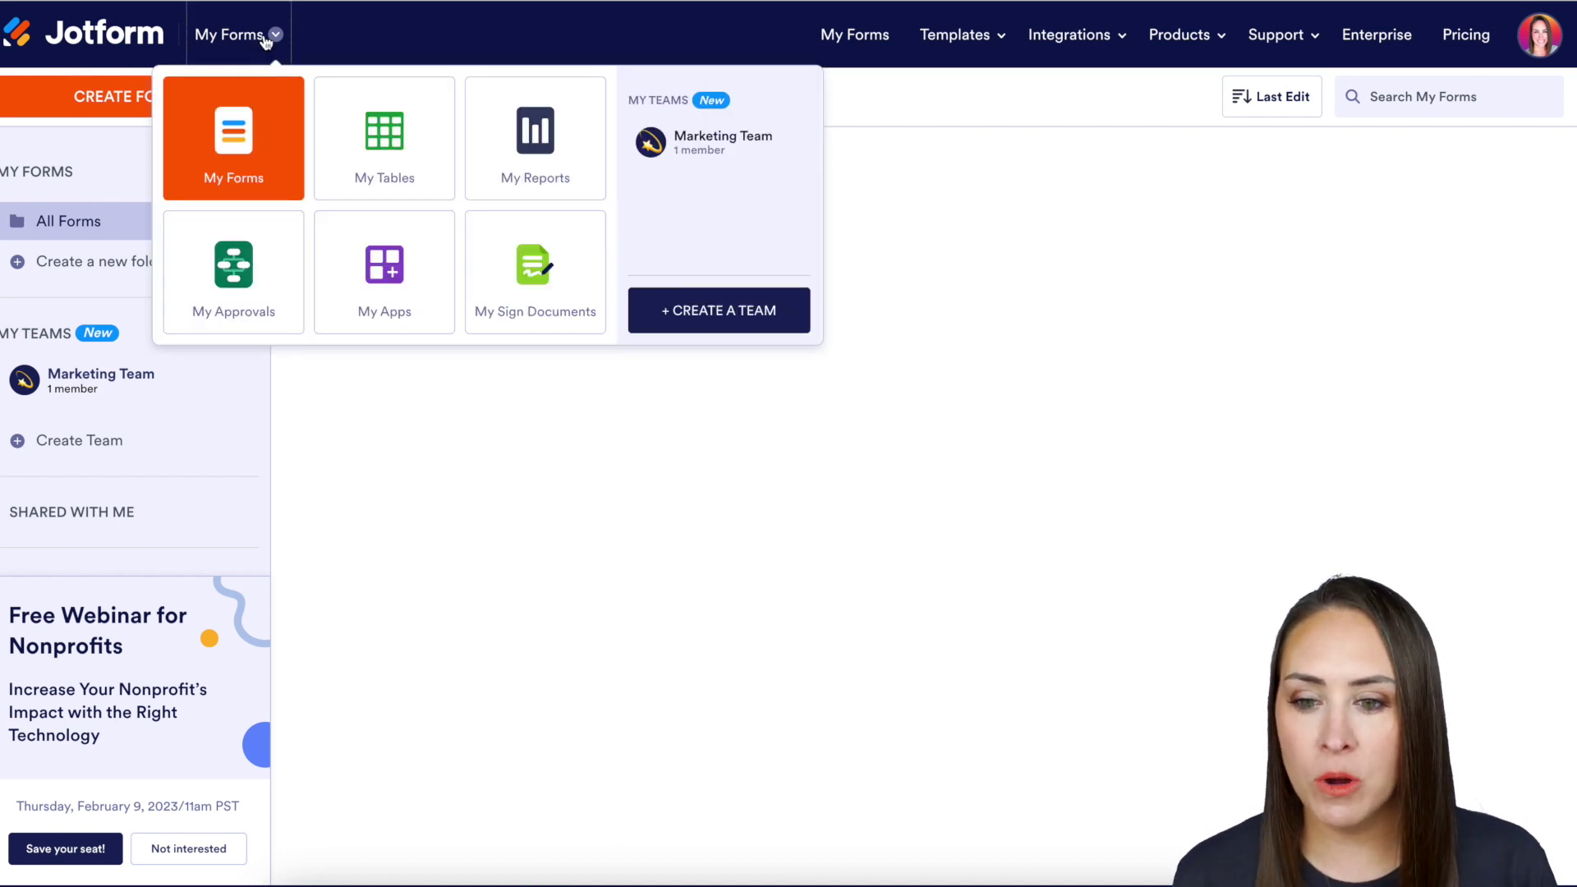
{"action": "left_click", "coordinate": [559, 283]}
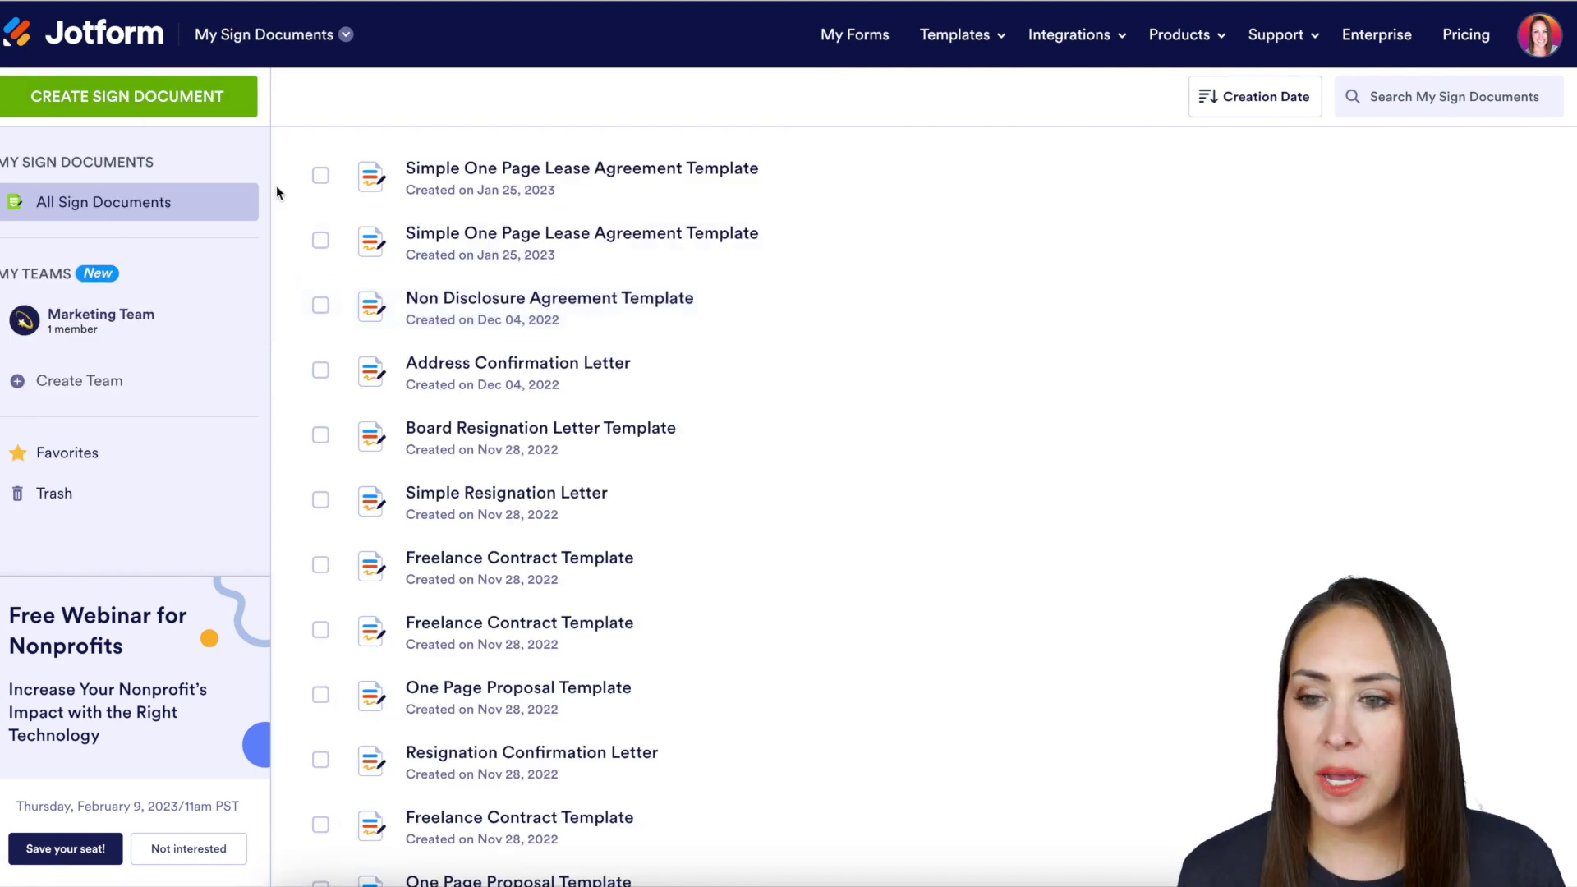
{"action": "left_click", "coordinate": [133, 97]}
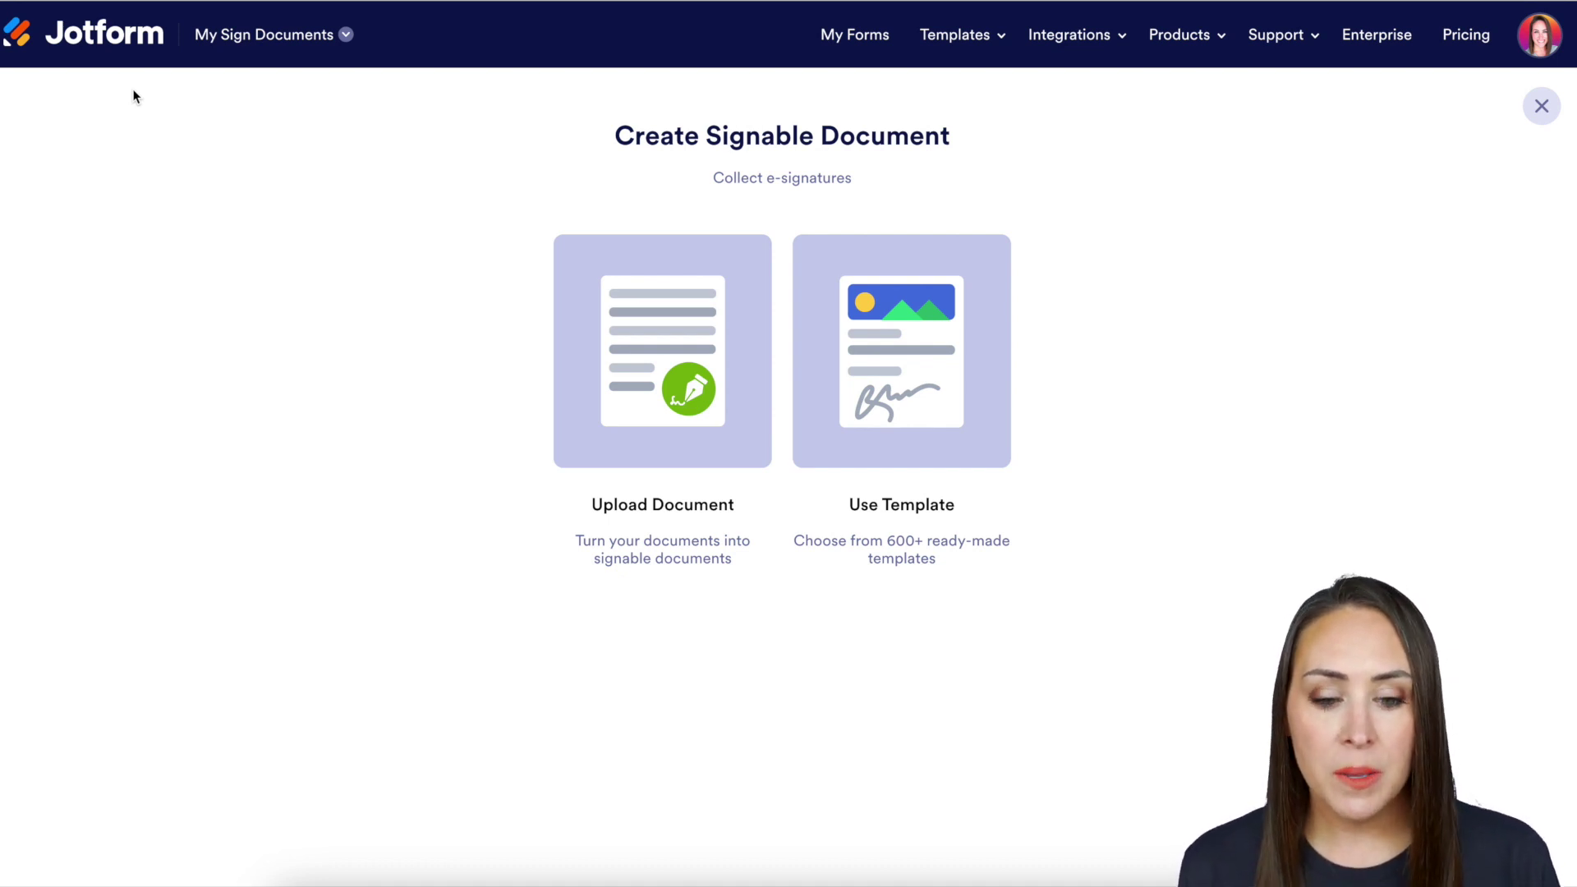
{"action": "left_click", "coordinate": [903, 319]}
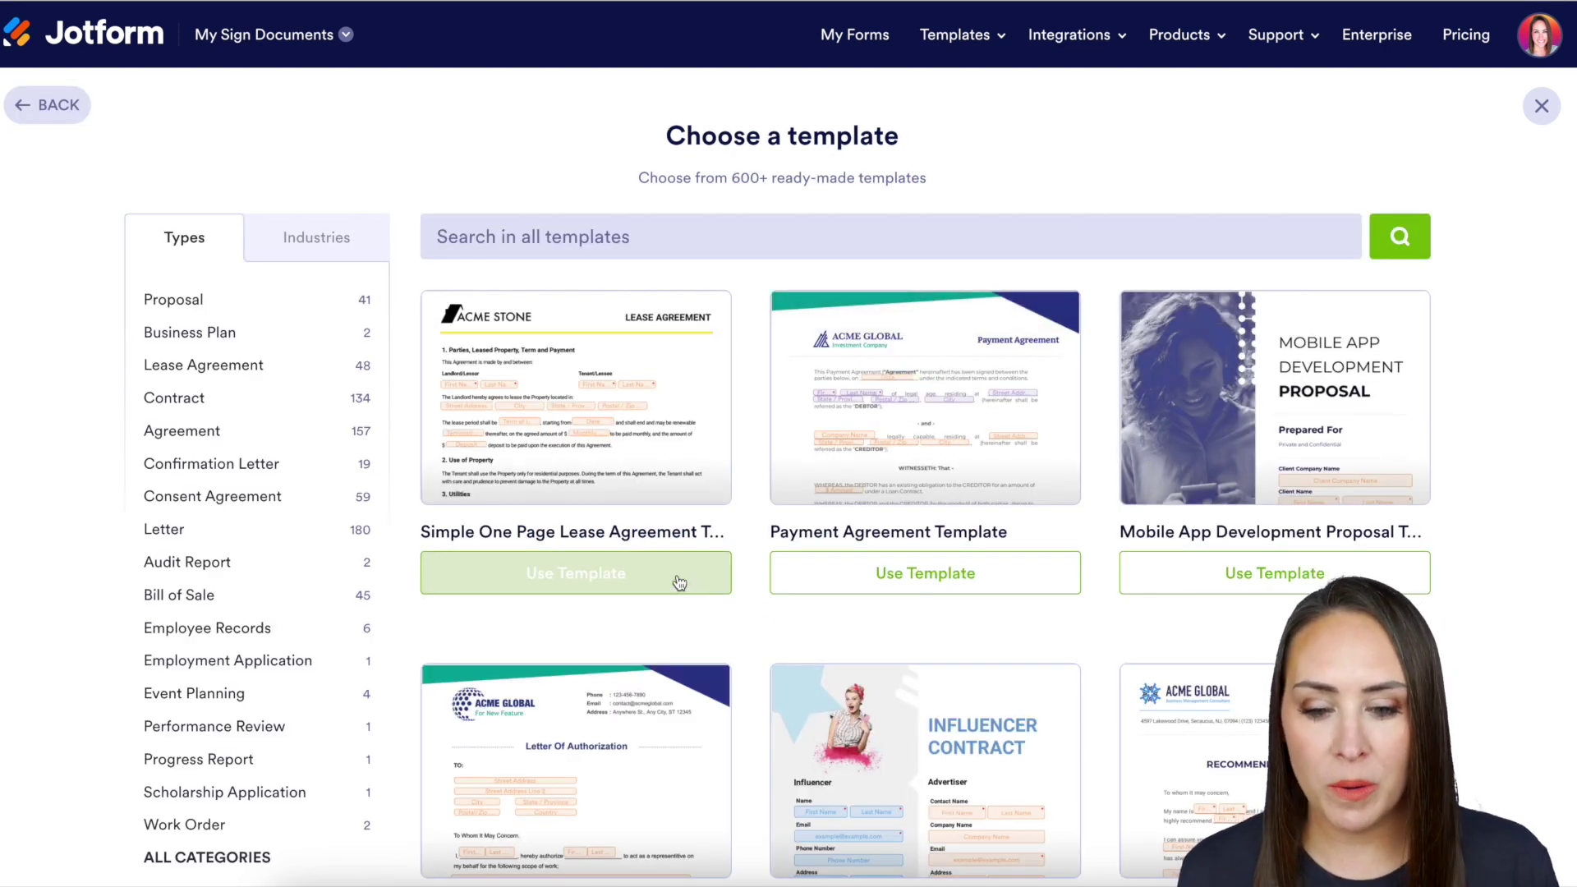
{"action": "left_click", "coordinate": [562, 587]}
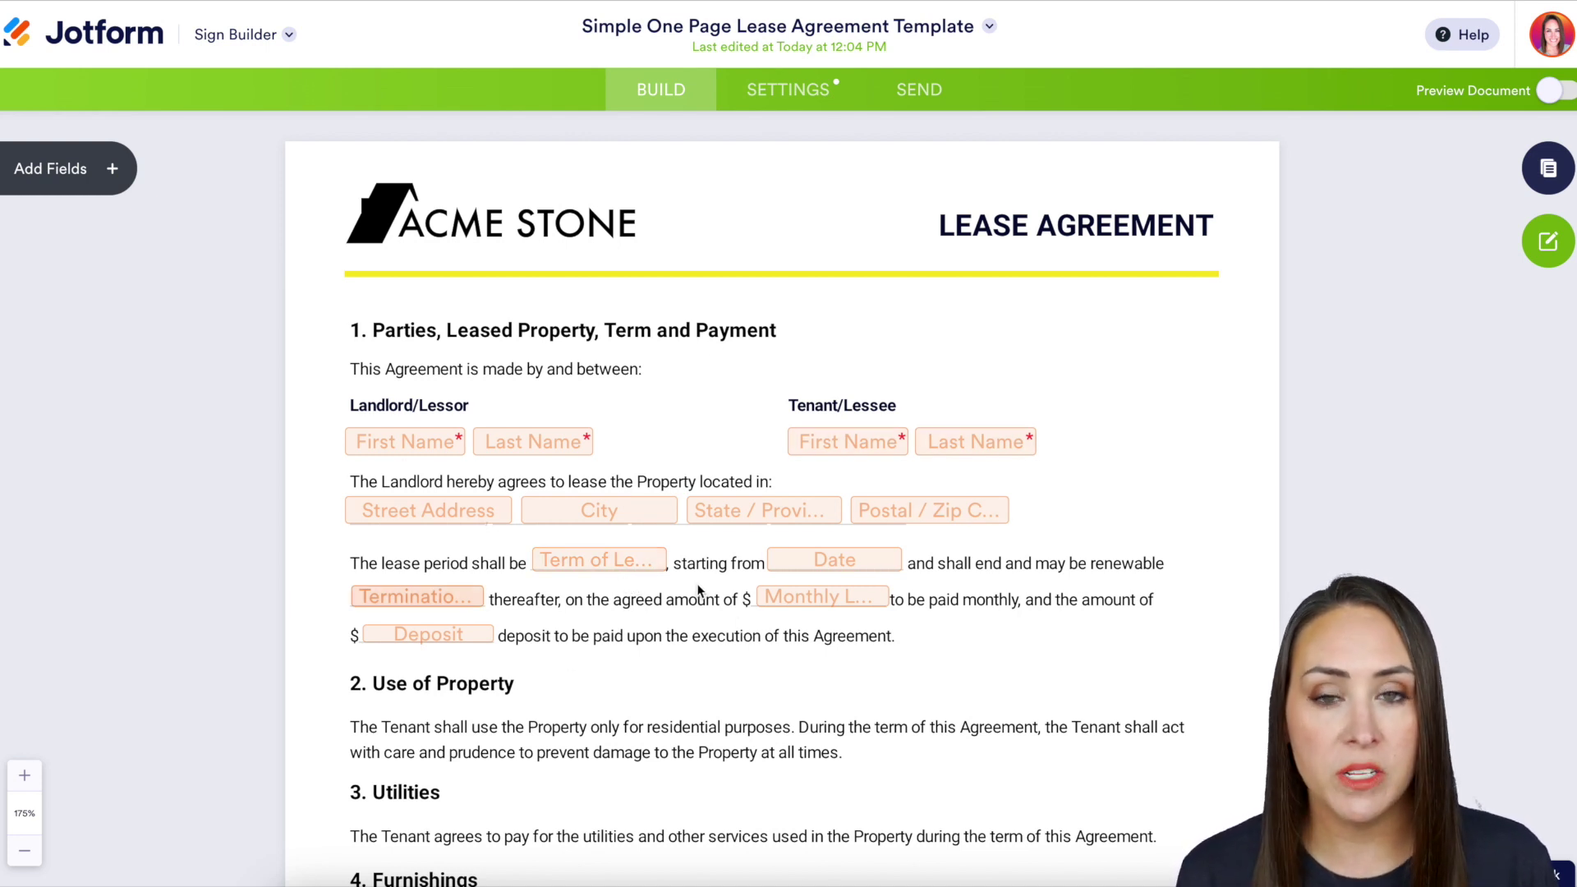
Step: Assign the tenant's first and last name fields to Tenant/Lessee and place an Email field beside them
{"action": "scroll", "coordinate": [700, 573], "scroll_direction": "down", "scroll_amount": 8}
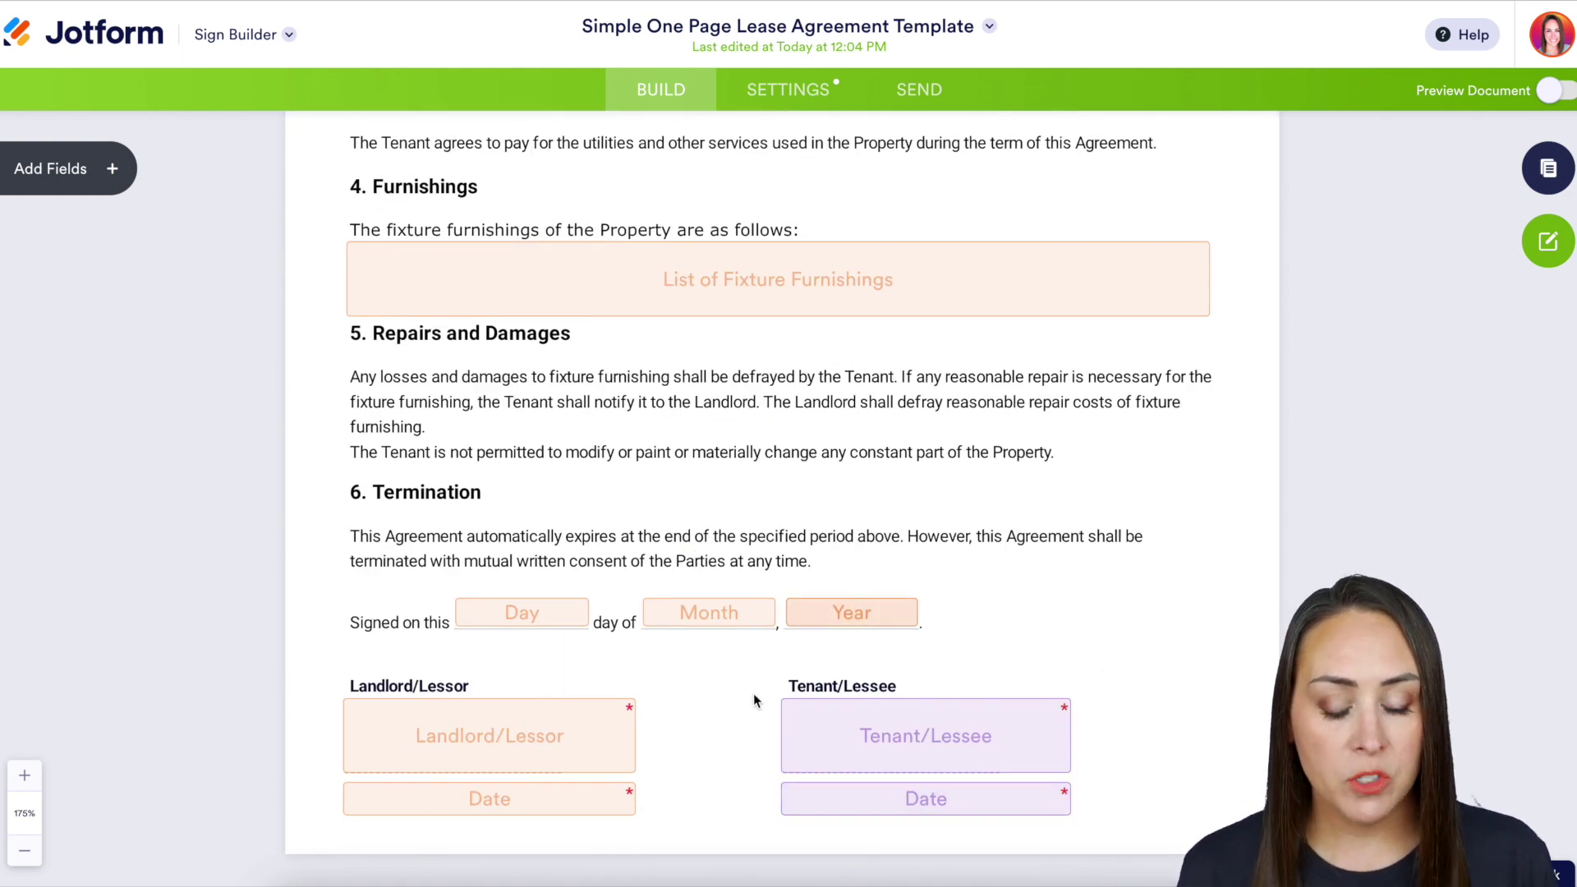
{"action": "scroll", "coordinate": [744, 684], "scroll_direction": "up", "scroll_amount": 8}
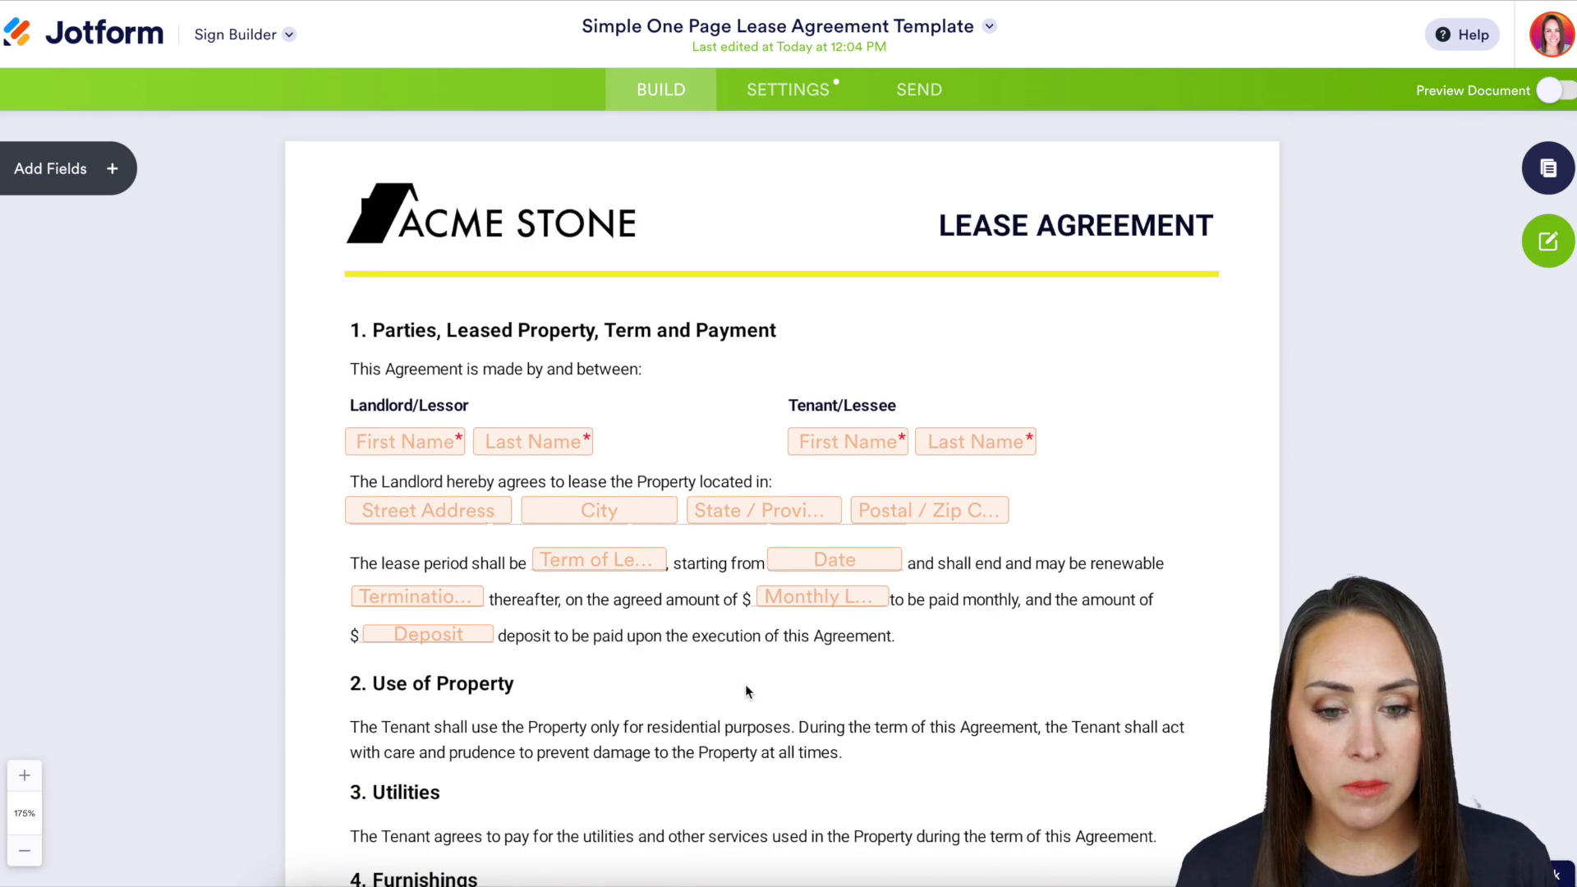
{"action": "left_click", "coordinate": [950, 448]}
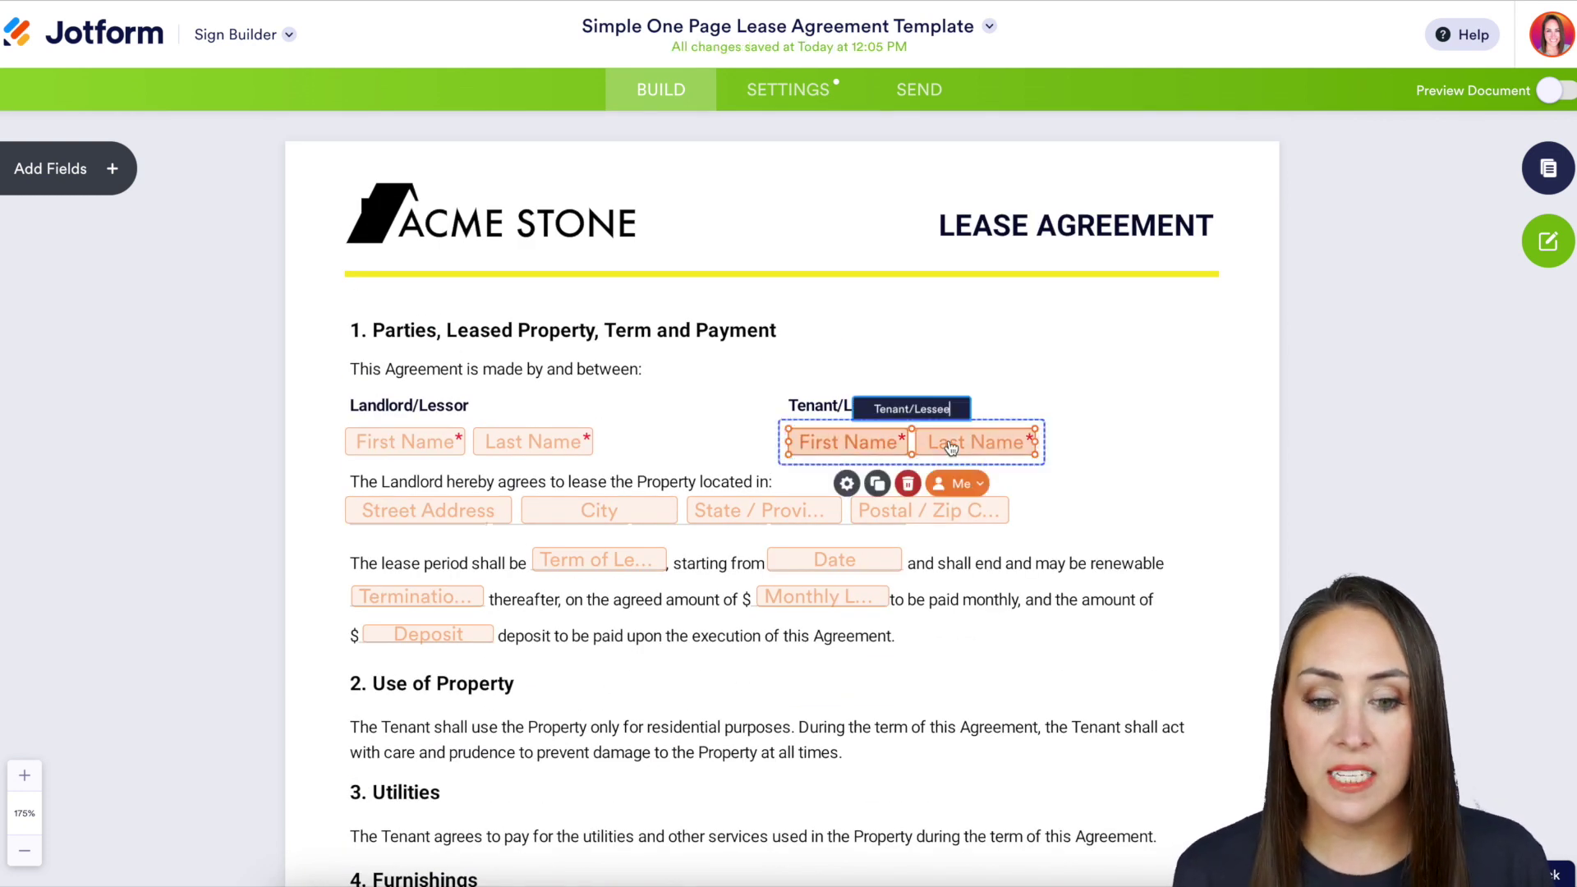
{"action": "left_click", "coordinate": [979, 487]}
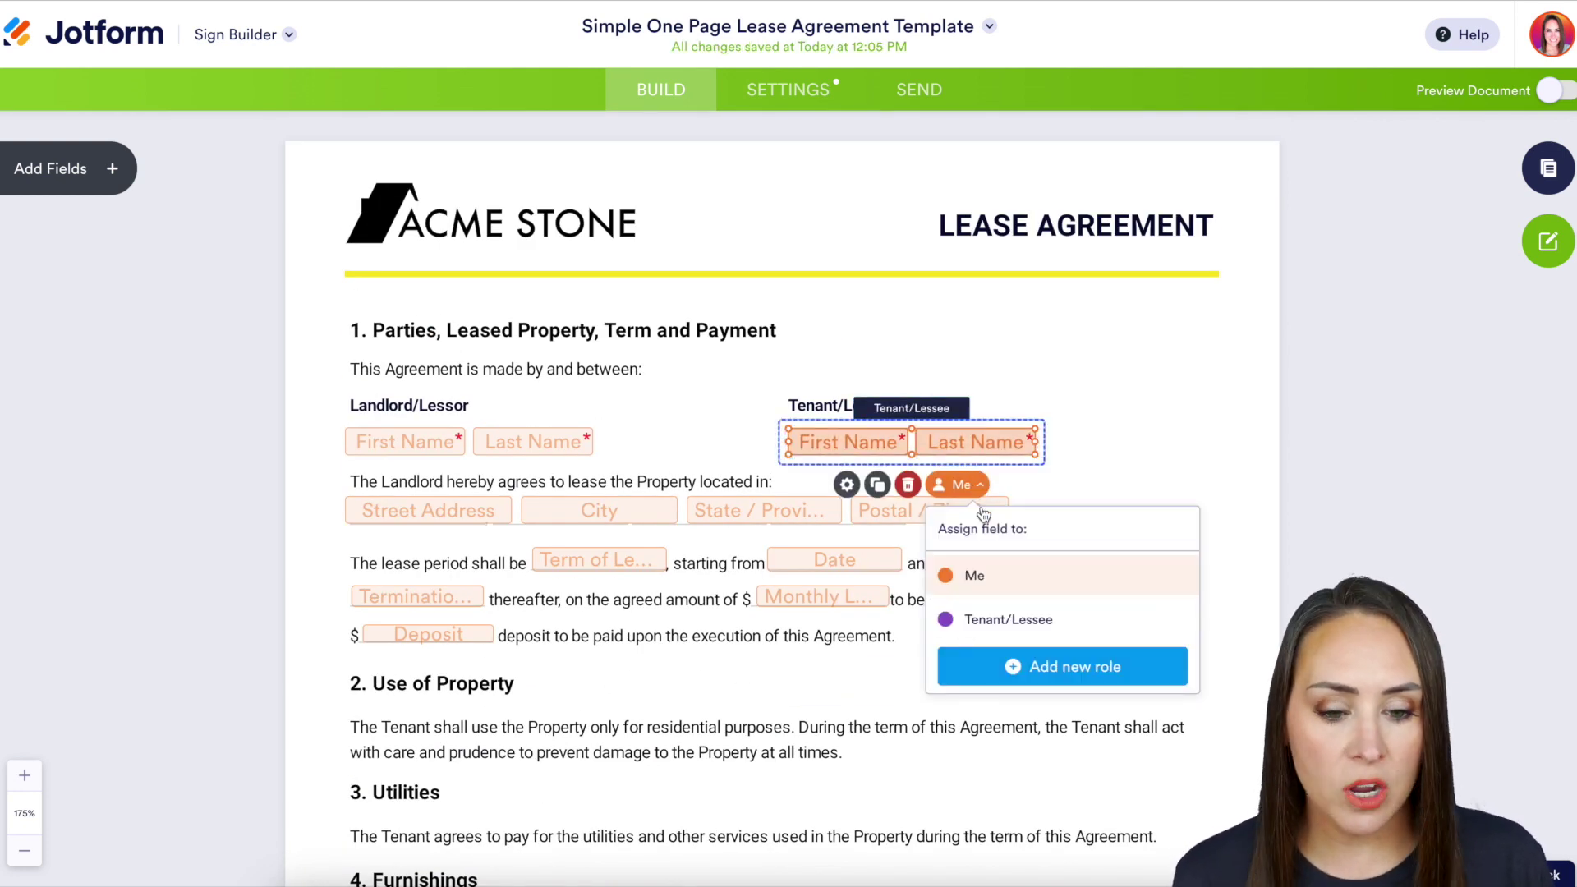
{"action": "left_click", "coordinate": [1036, 631]}
{"action": "left_click", "coordinate": [1062, 382]}
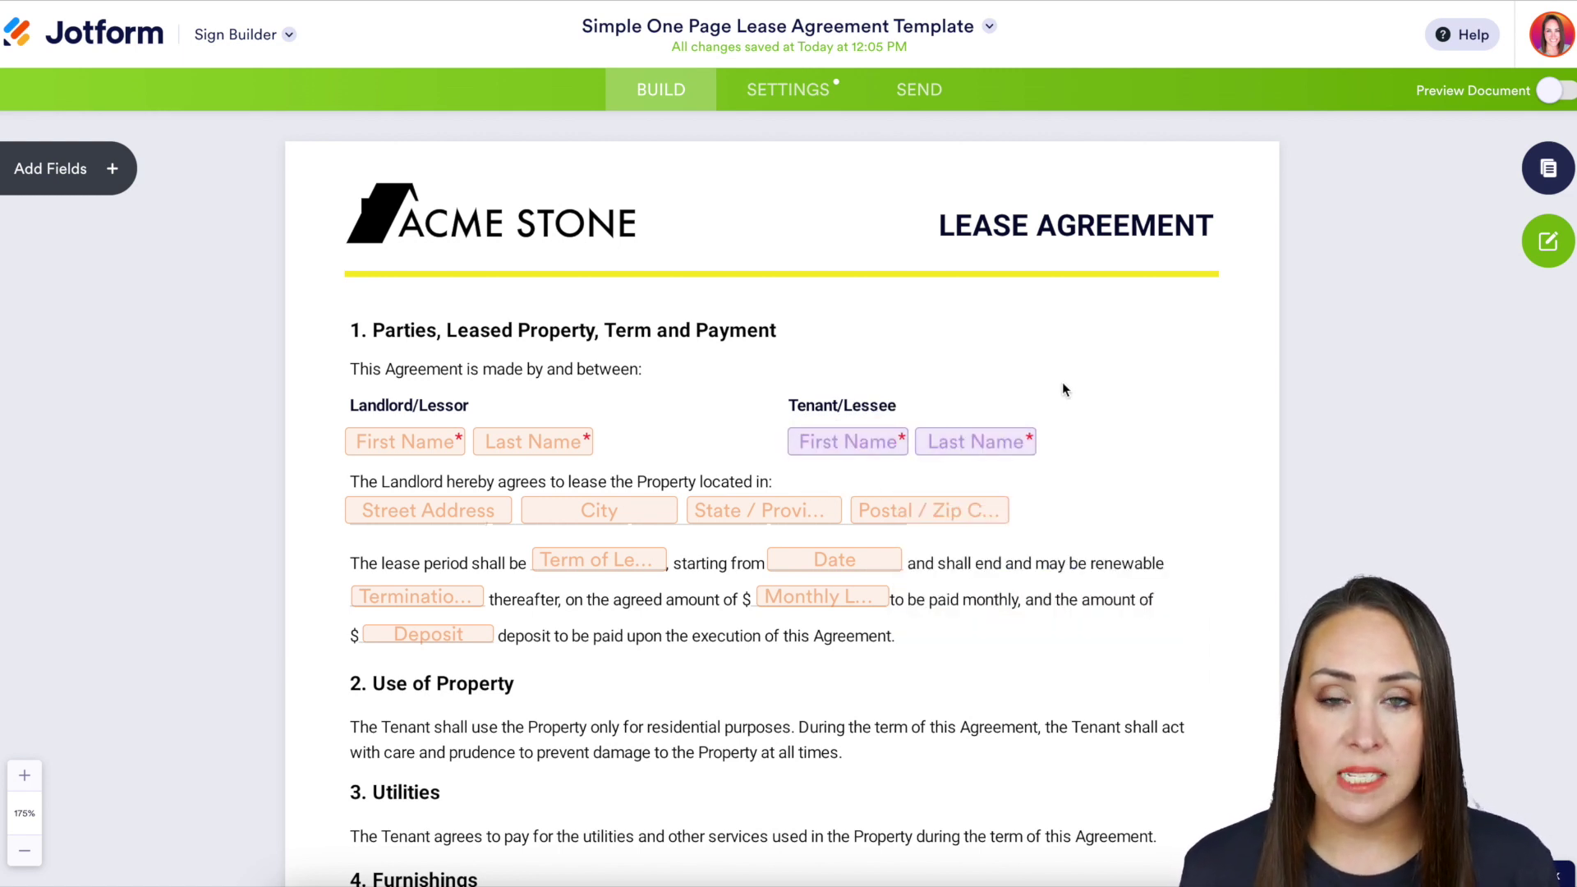
{"action": "left_click", "coordinate": [113, 167]}
{"action": "left_click_drag", "start_coordinate": [115, 247], "coordinate": [1209, 455]}
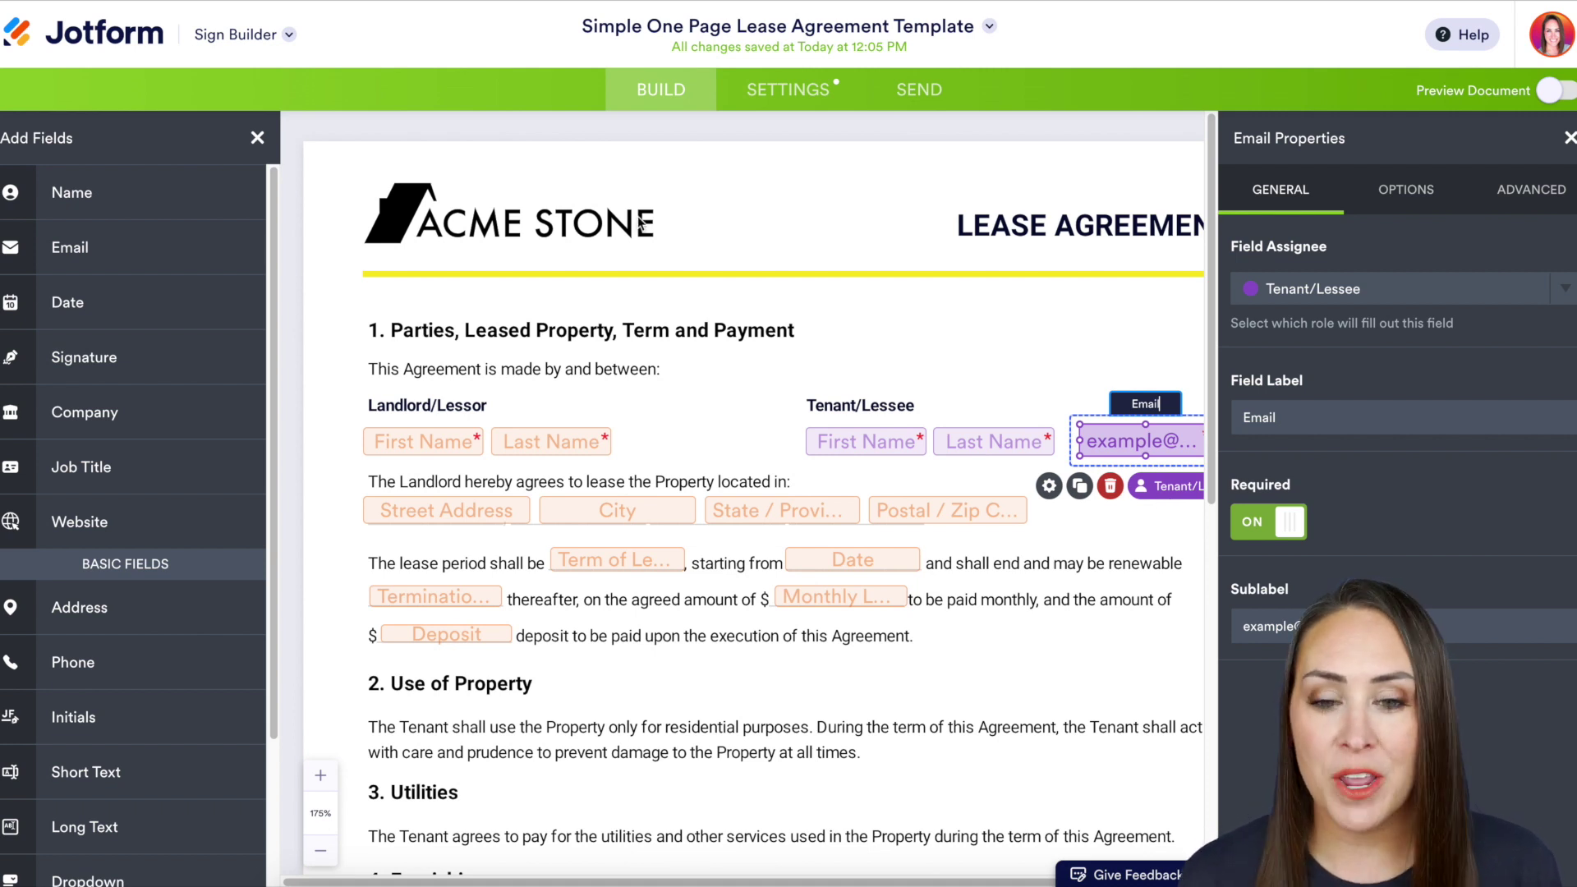
Step: In the document's Integrations settings, search for 'mailer' and select MailerLite
{"action": "left_click", "coordinate": [787, 87]}
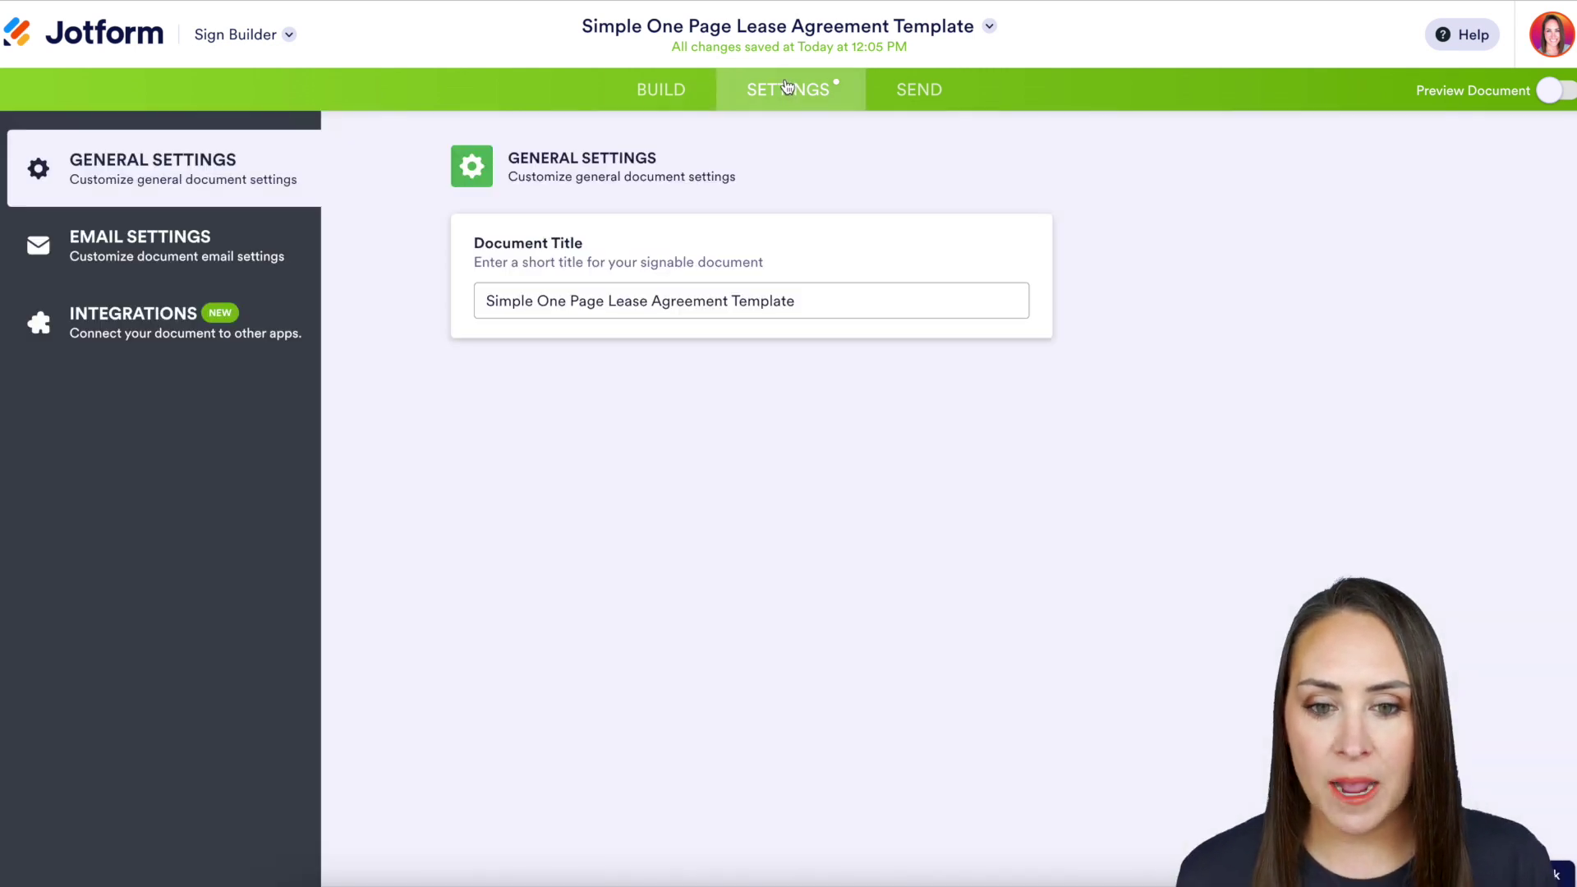
{"action": "left_click", "coordinate": [76, 331]}
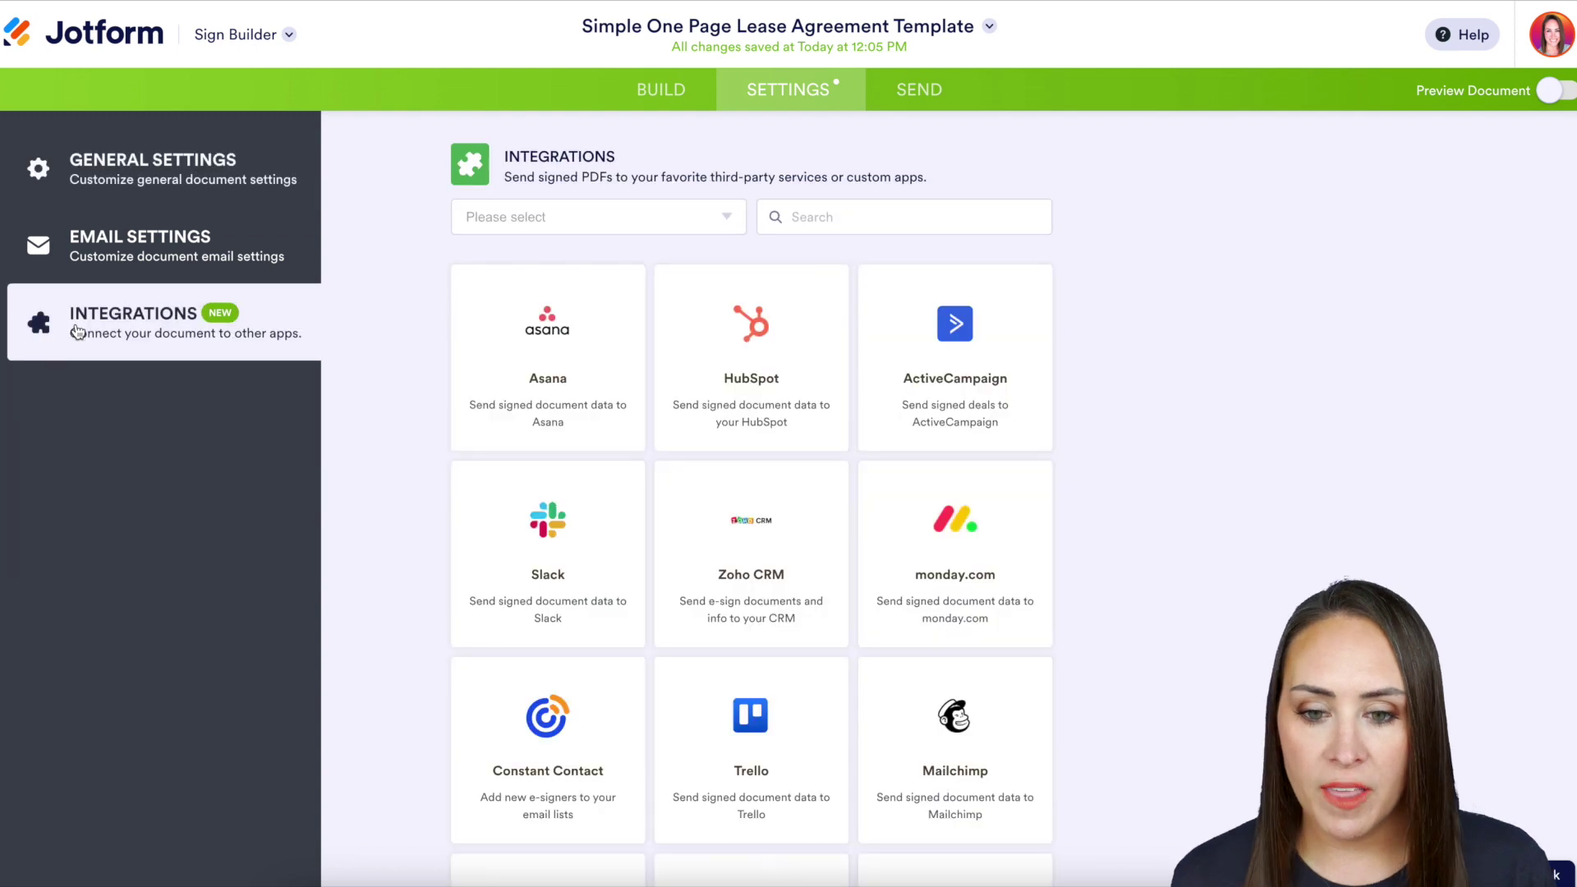
{"action": "left_click", "coordinate": [793, 219]}
{"action": "type", "text": "mailer"}
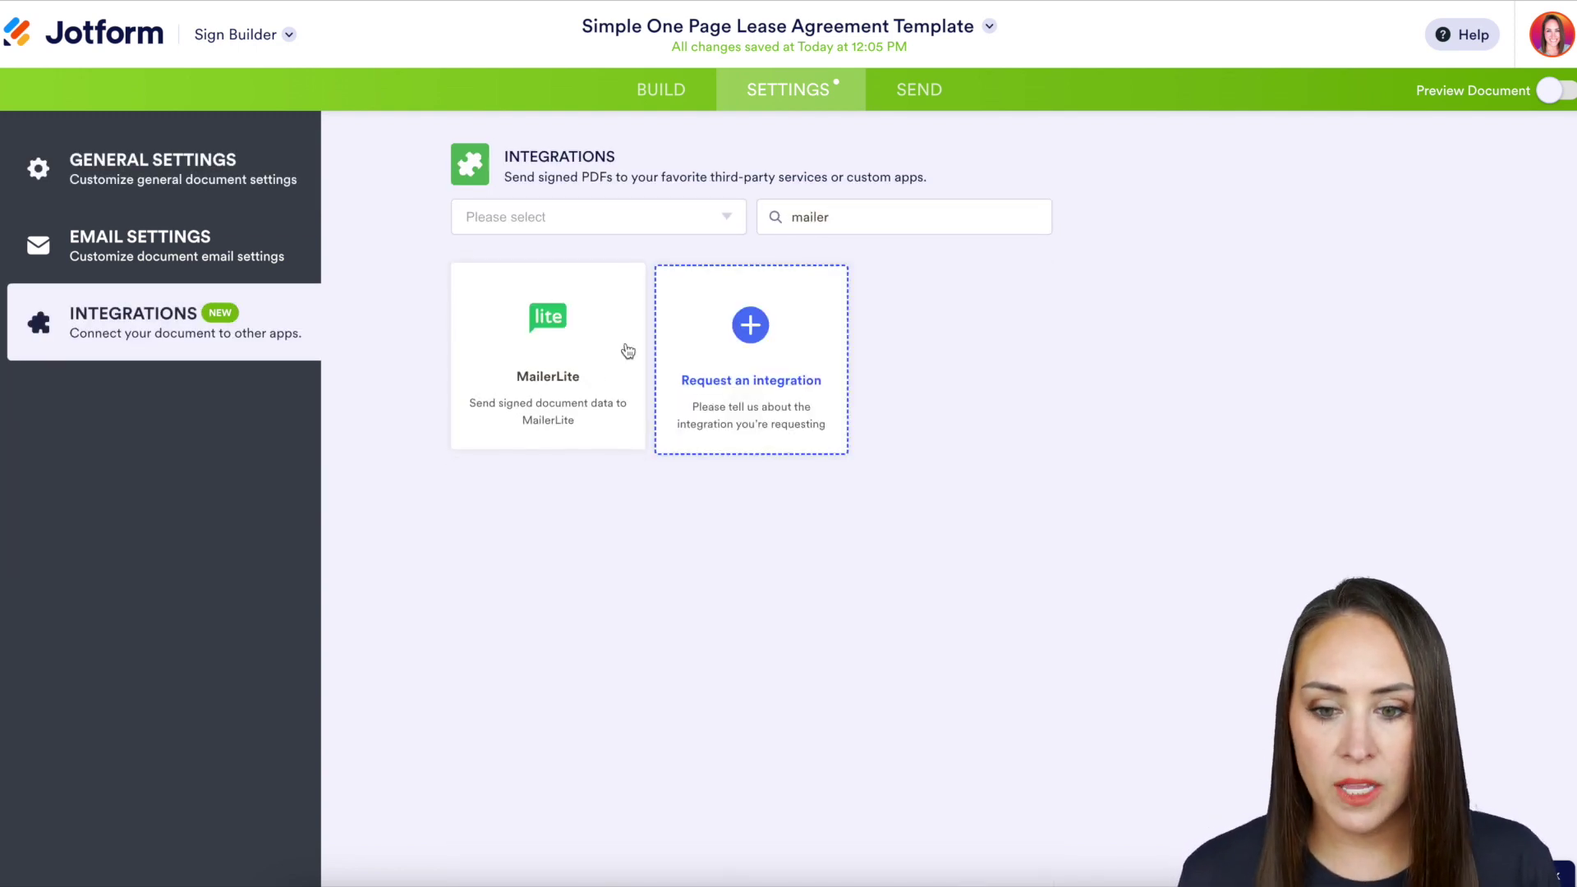
{"action": "left_click", "coordinate": [588, 361]}
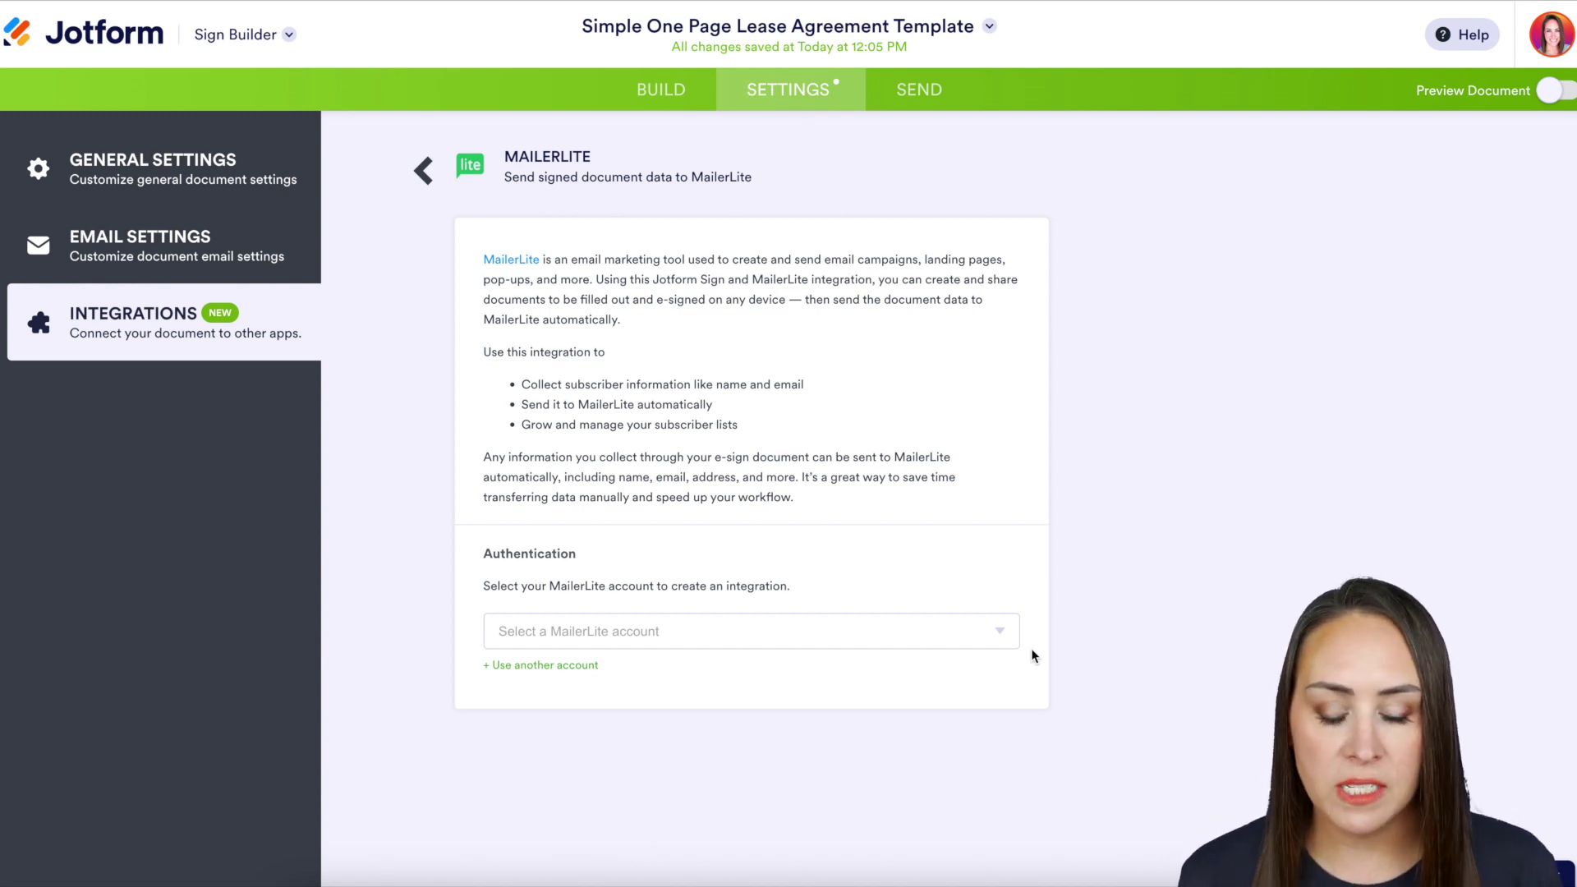
Step: Connect the Jotform MailerLite account, send signers to the New Customer group, and finish the integration
{"action": "left_click", "coordinate": [998, 638]}
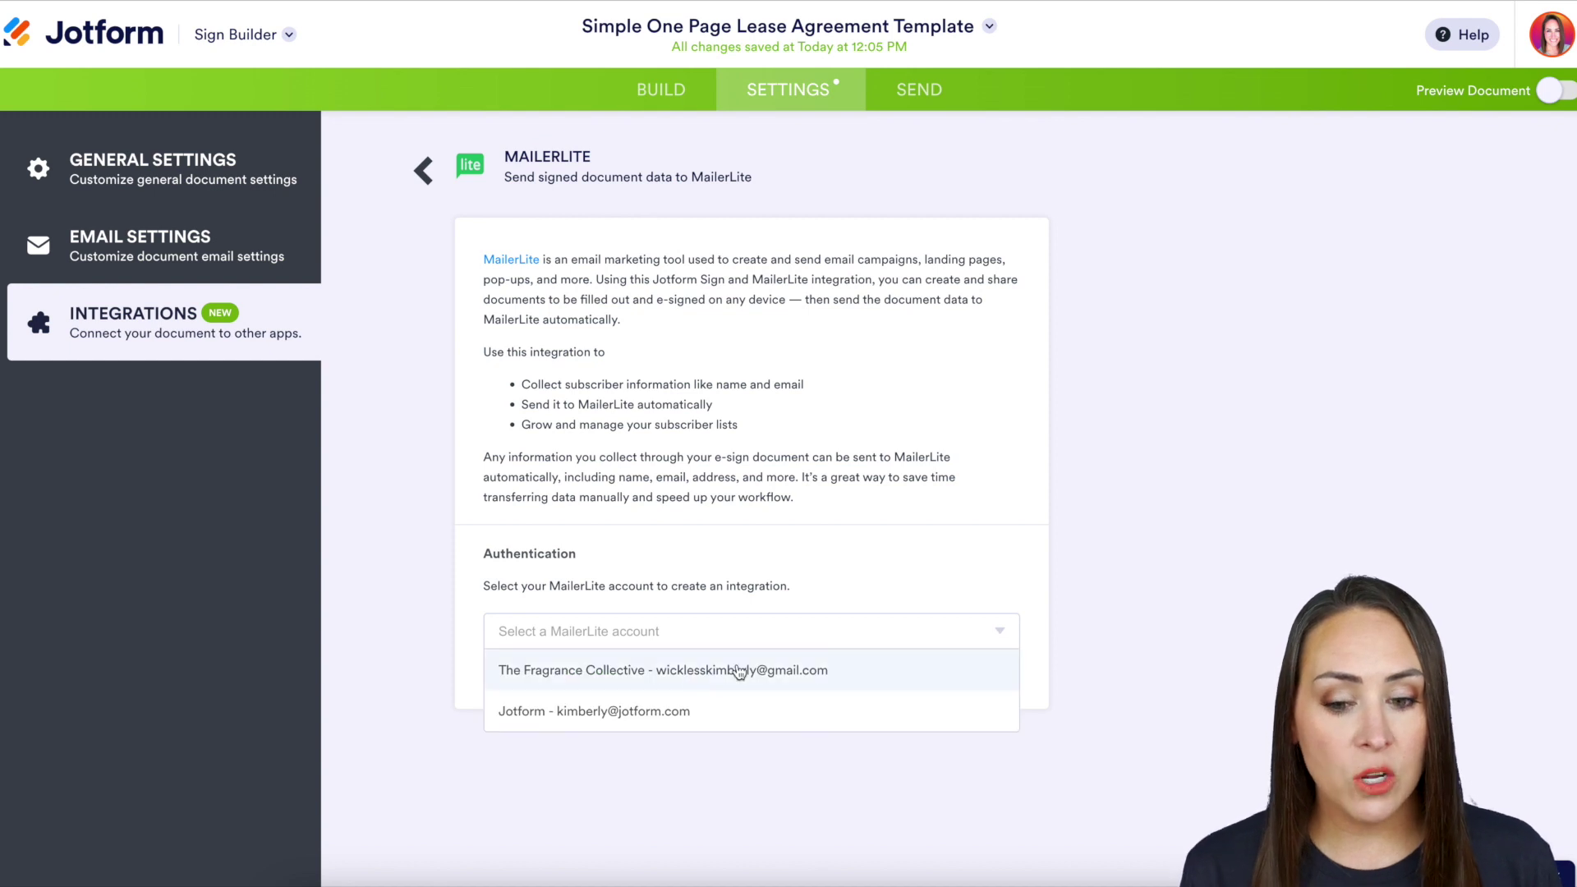
{"action": "left_click", "coordinate": [628, 713]}
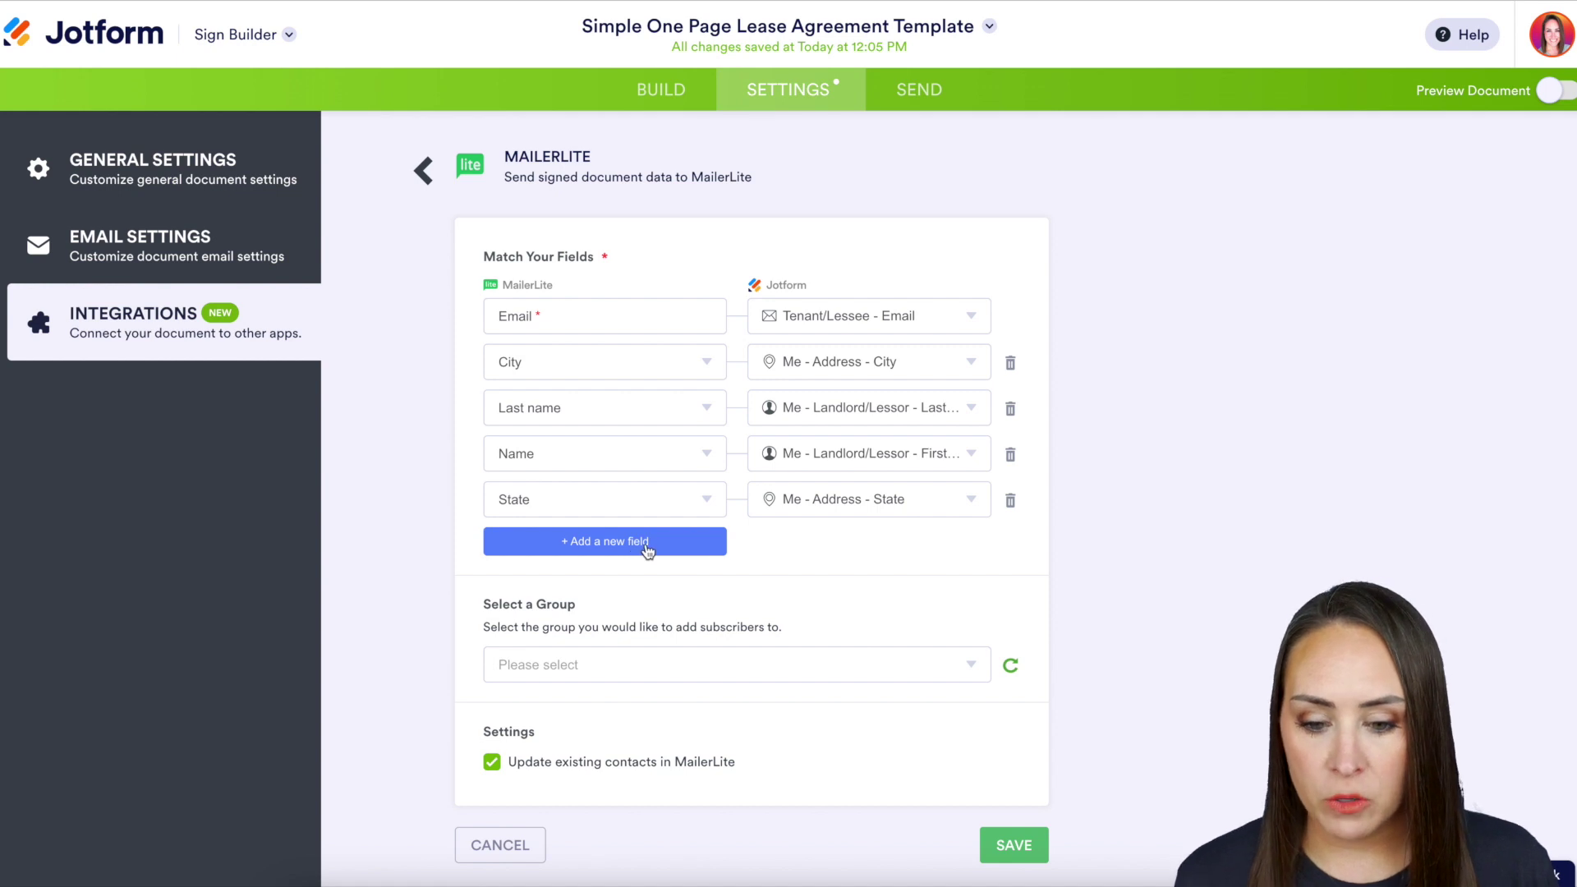
{"action": "left_click", "coordinate": [972, 666]}
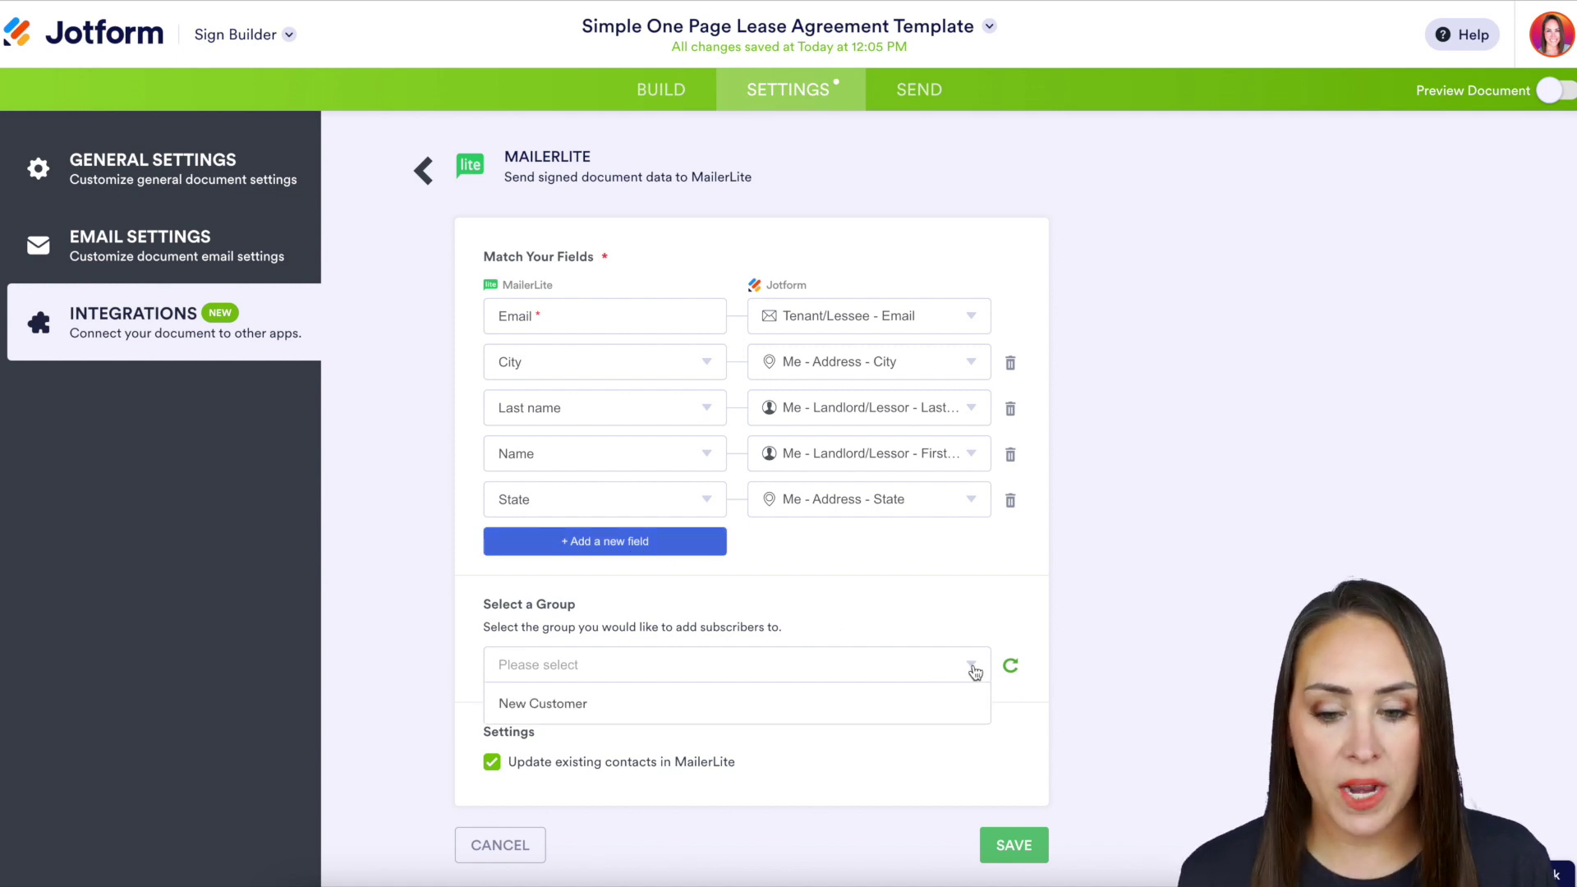
{"action": "left_click", "coordinate": [582, 706]}
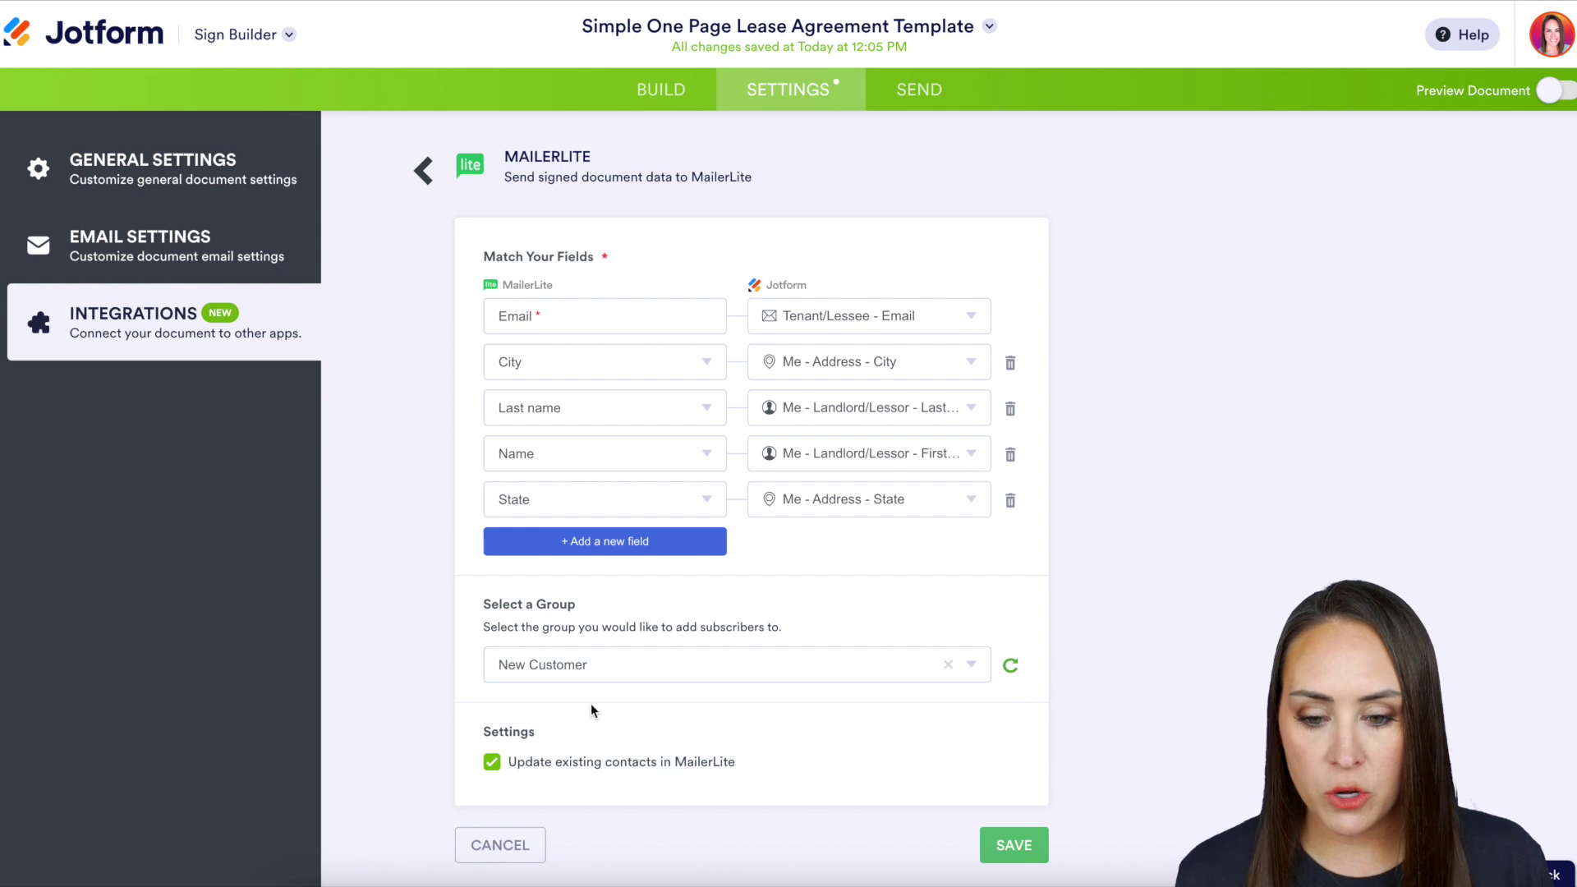
{"action": "left_click", "coordinate": [1020, 843]}
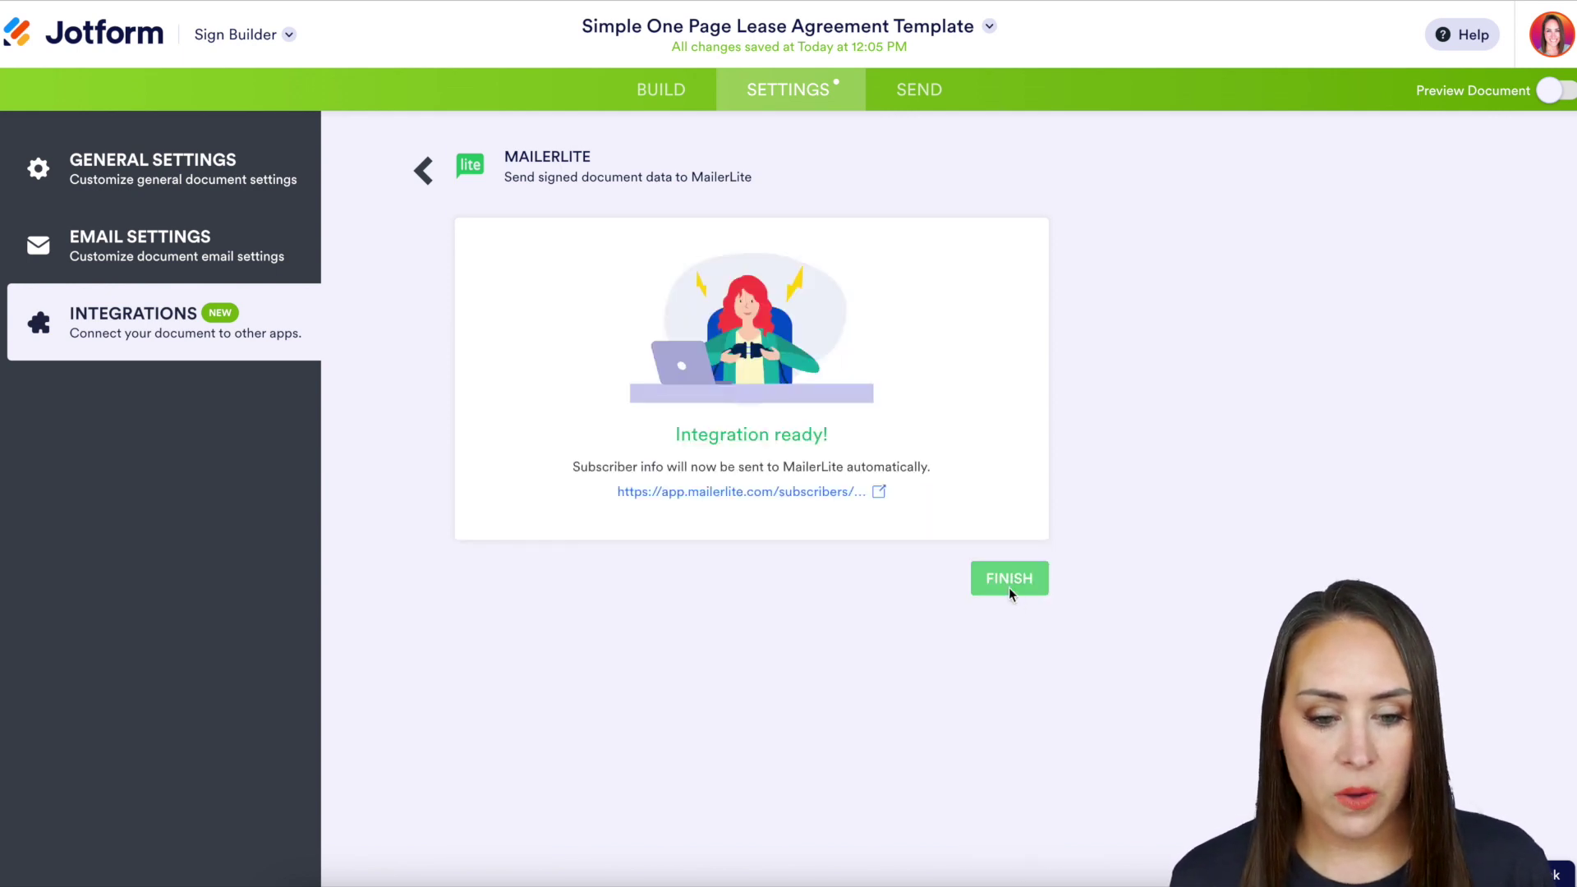
{"action": "left_click", "coordinate": [1009, 588]}
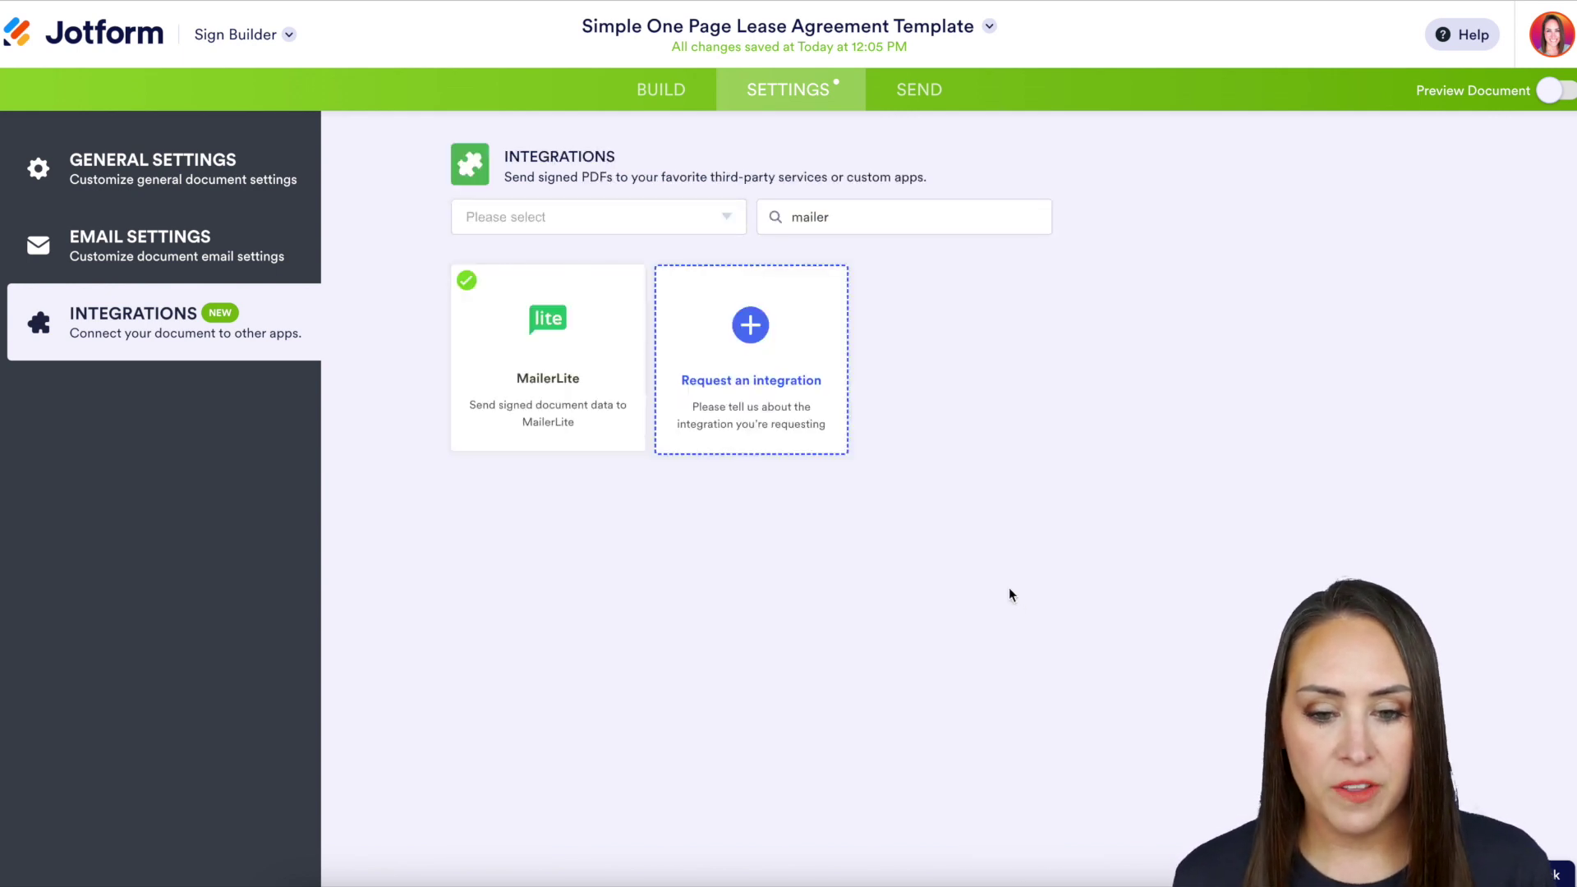
Step: Add the tenant's name and email, turn on signing order, send the lease, and open the invitation
{"action": "left_click", "coordinate": [924, 91]}
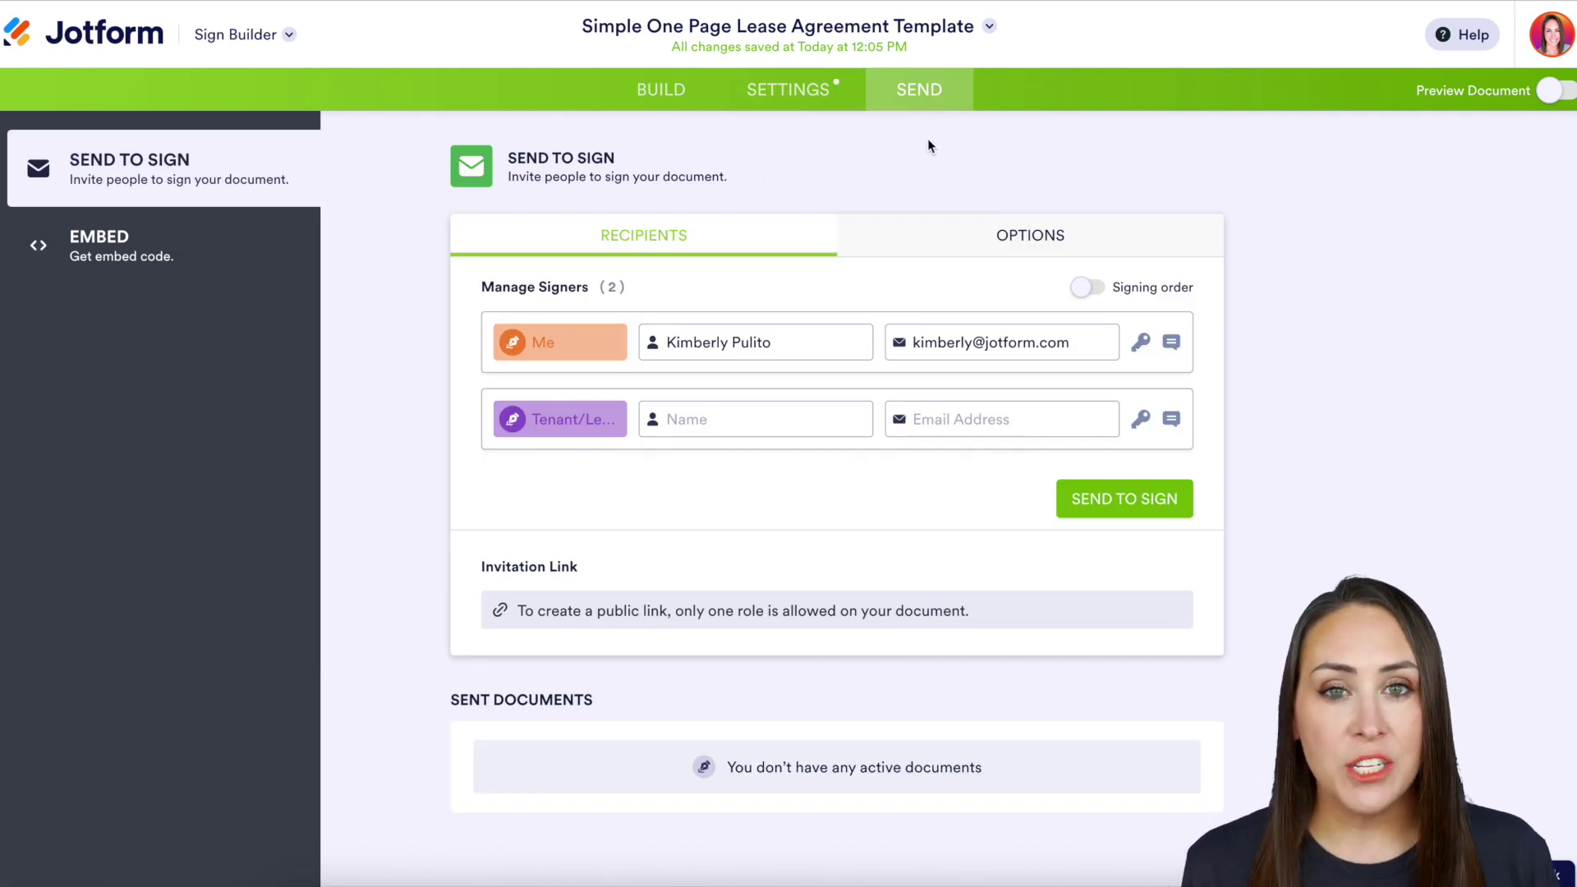
{"action": "left_click", "coordinate": [721, 410]}
{"action": "left_click", "coordinate": [871, 474]}
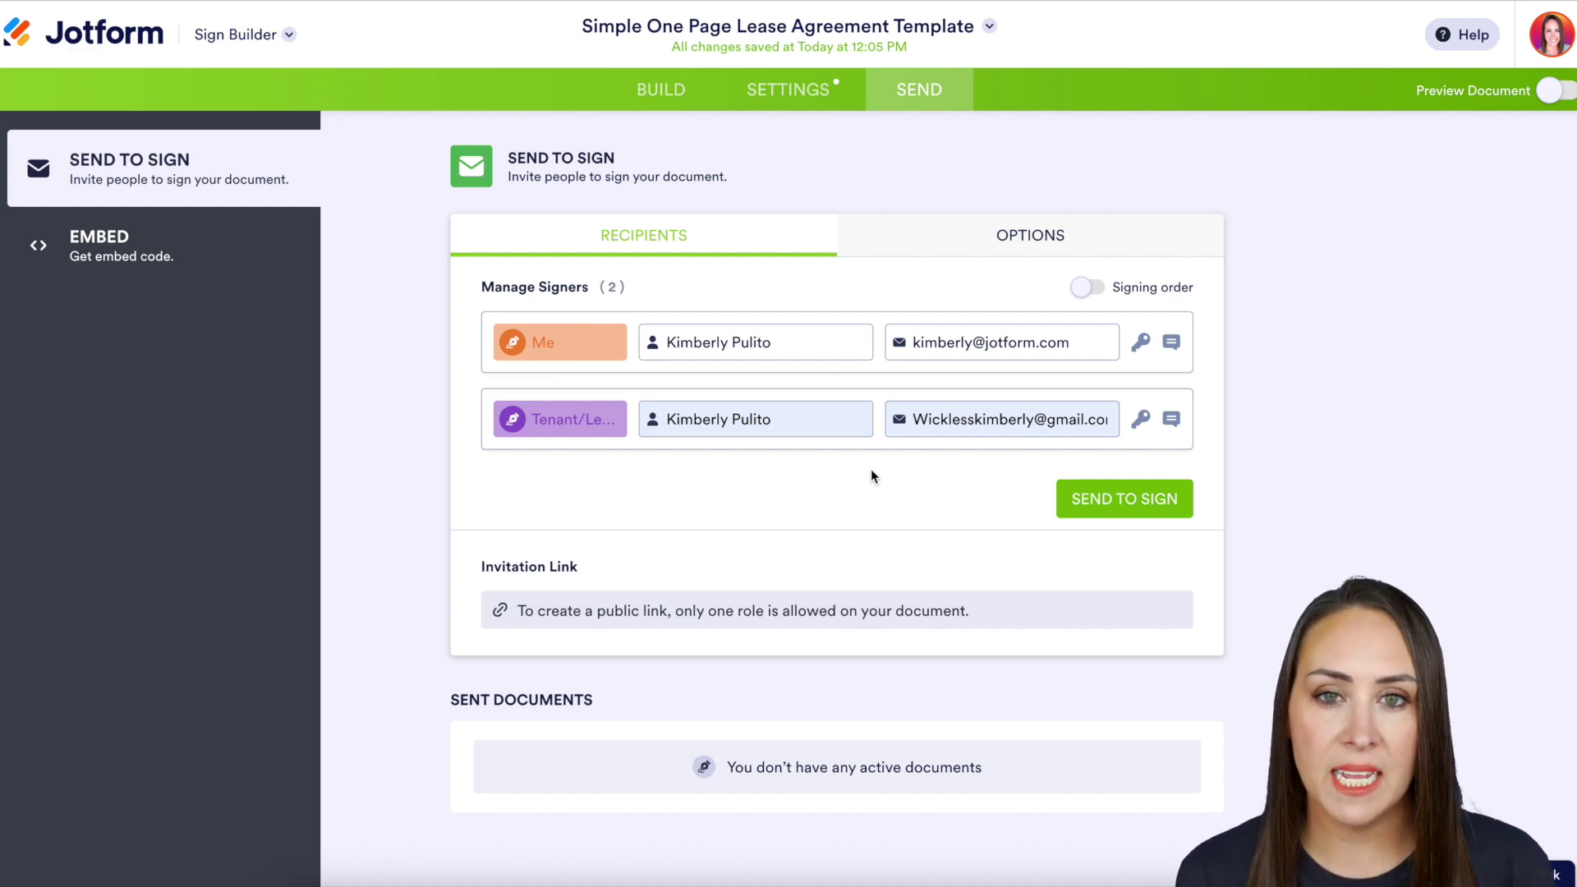
{"action": "left_click", "coordinate": [1094, 297]}
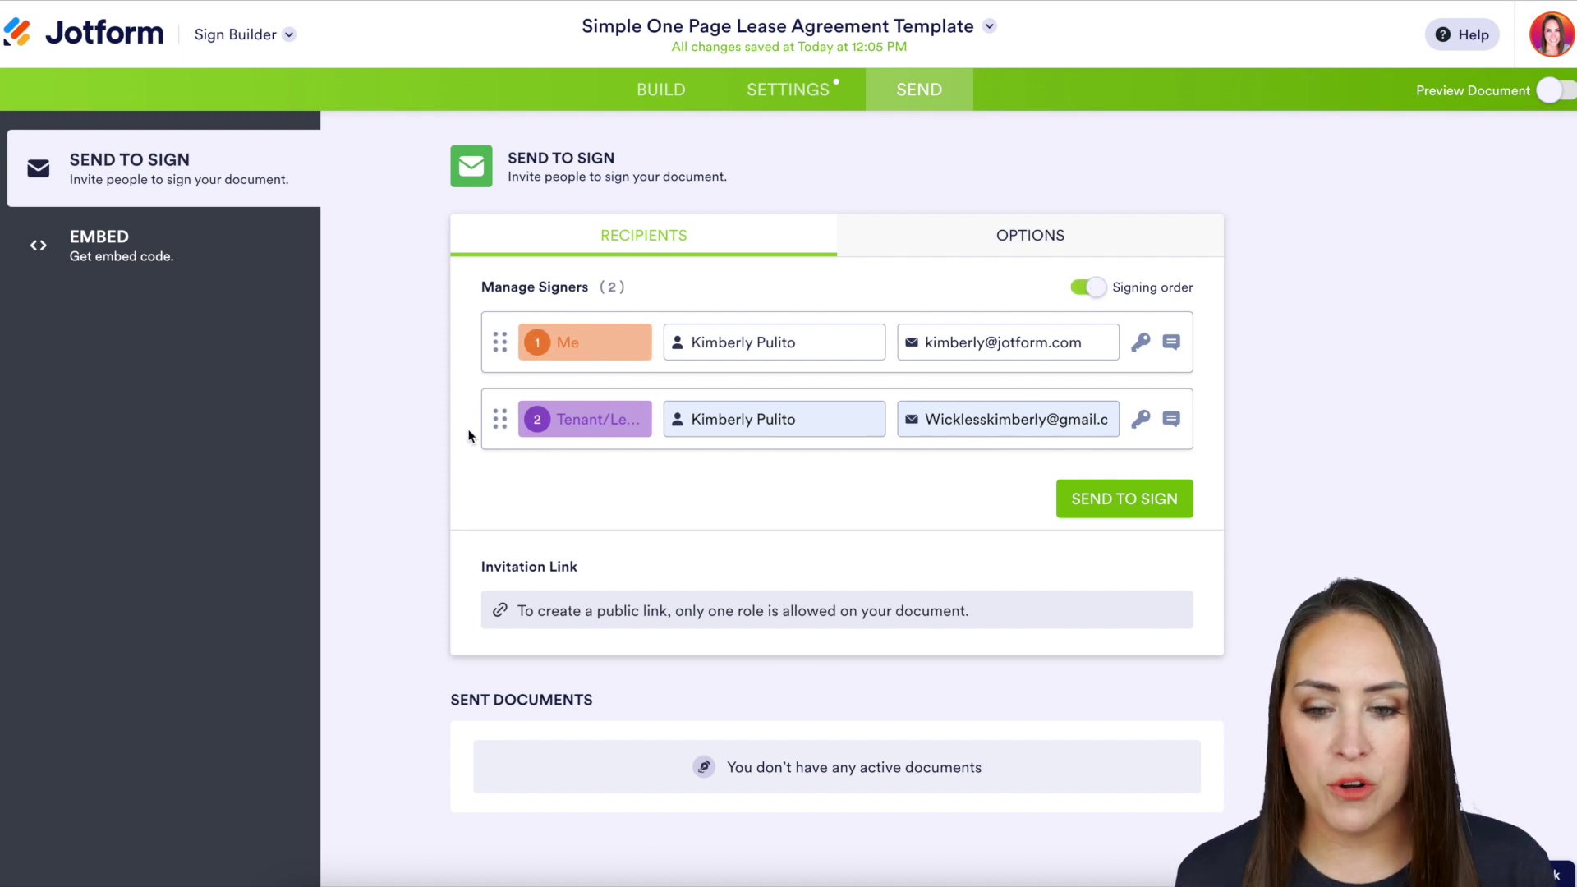
{"action": "mouse_move", "coordinate": [500, 420]}
{"action": "left_mouse_down"}
{"action": "mouse_move", "coordinate": [493, 342]}
{"action": "mouse_move", "coordinate": [491, 448]}
{"action": "mouse_move", "coordinate": [490, 350]}
{"action": "mouse_move", "coordinate": [490, 430]}
{"action": "left_mouse_up"}
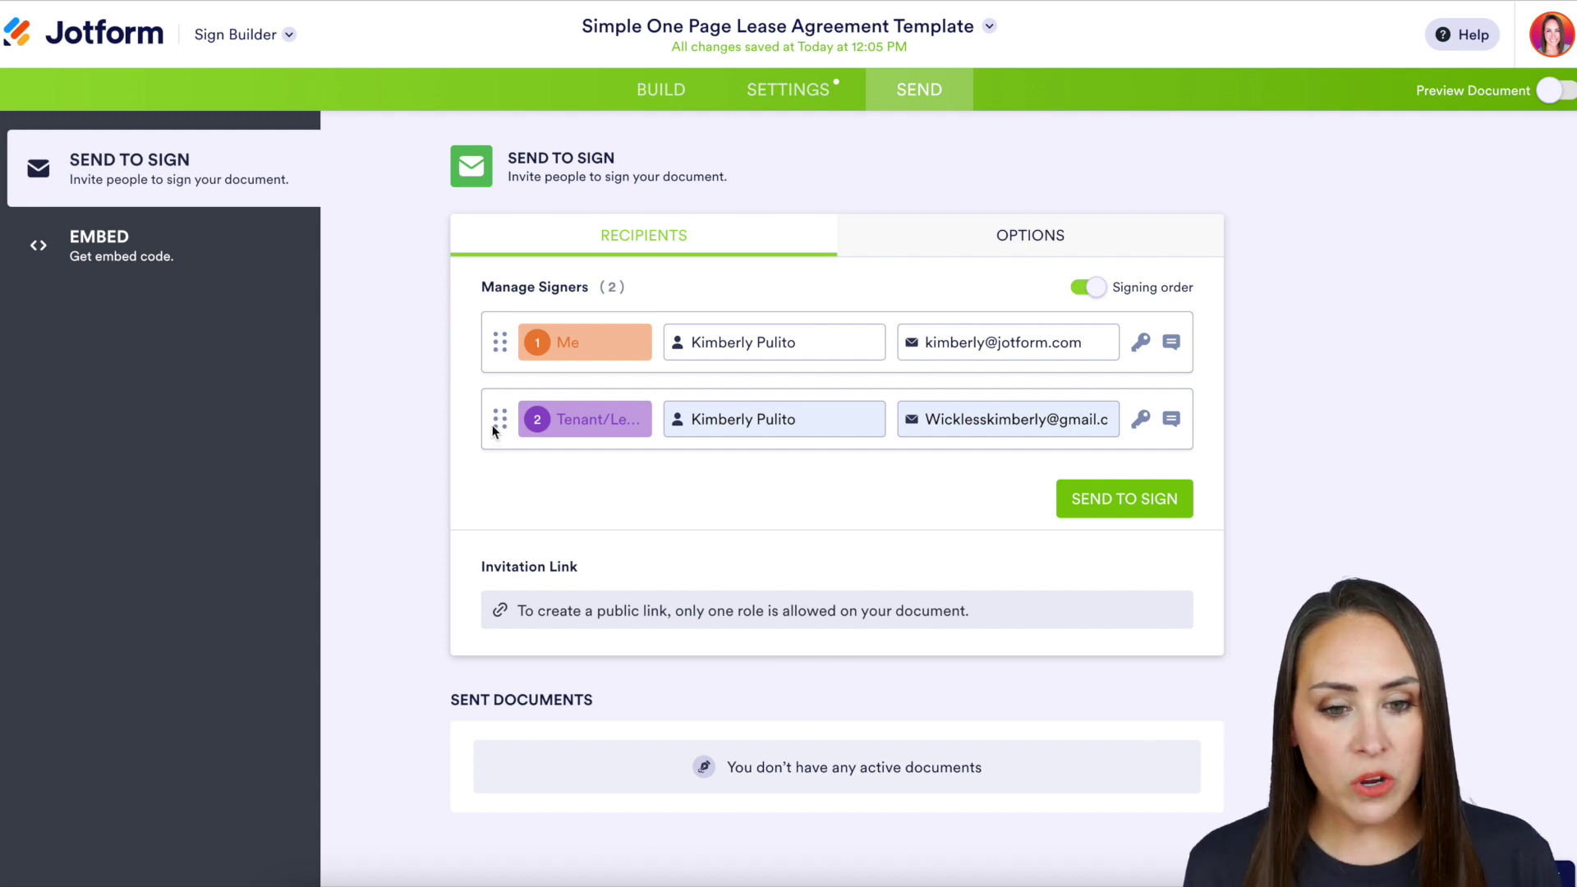
{"action": "left_click", "coordinate": [1136, 503]}
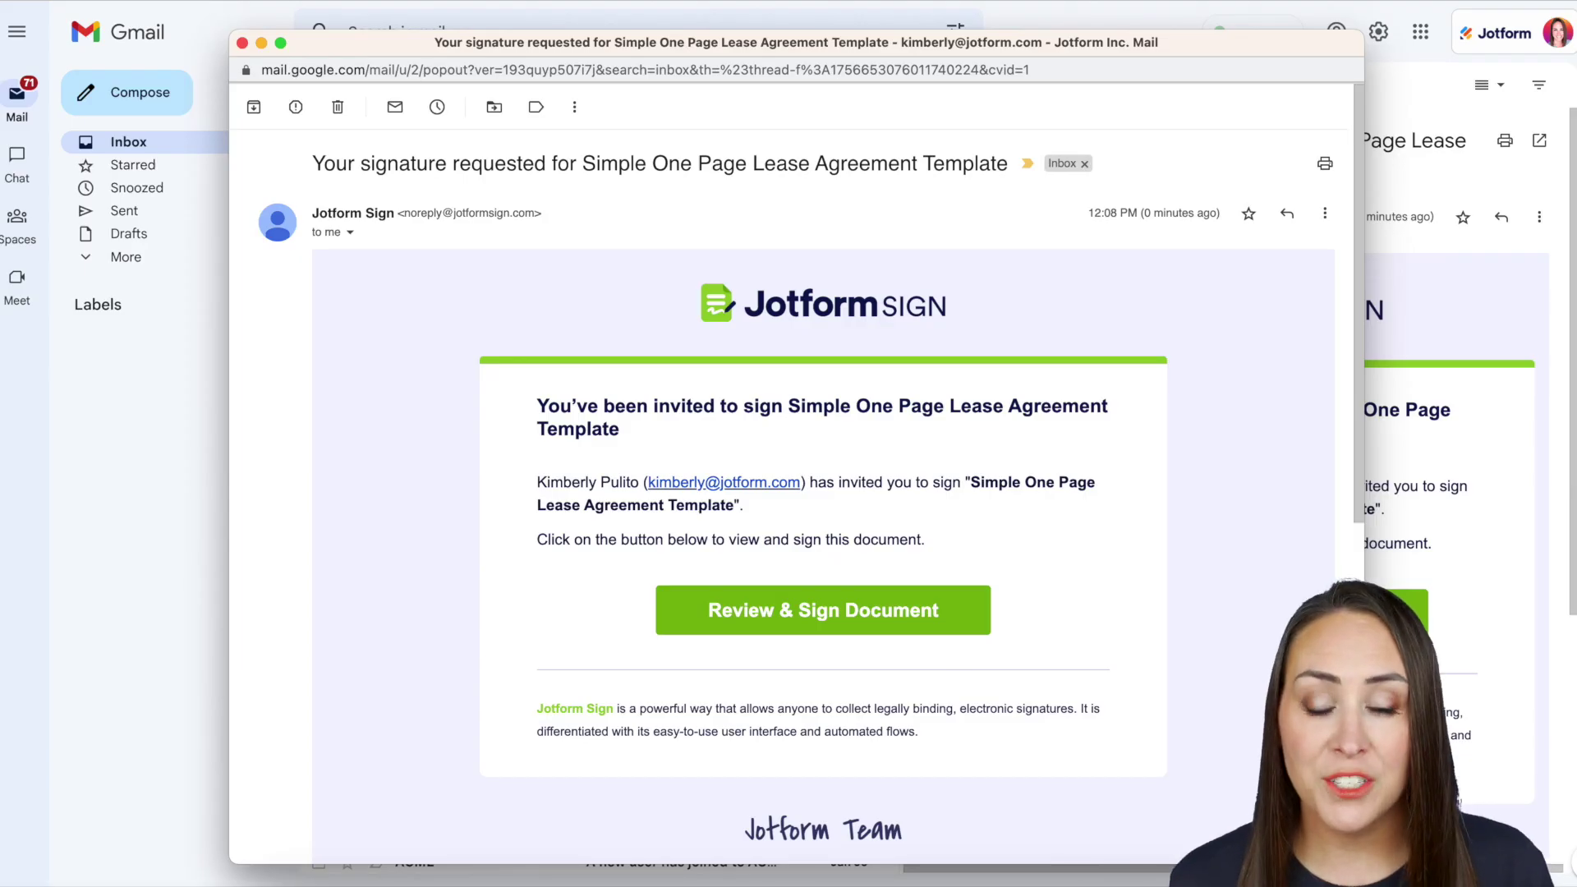
{"action": "left_click", "coordinate": [824, 624]}
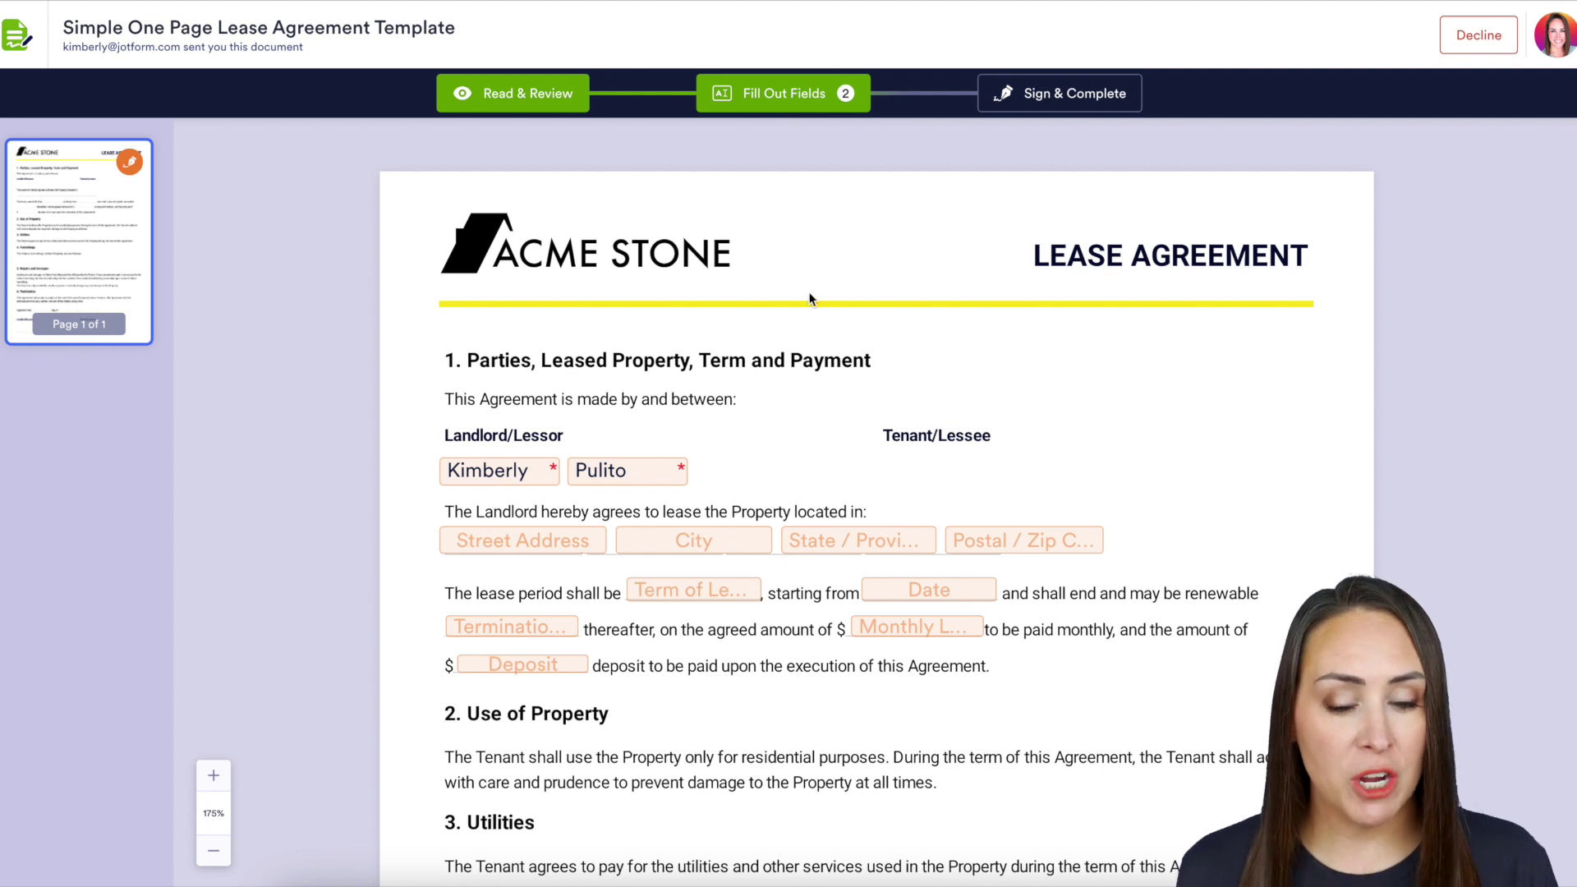
Step: Sign as landlord, date it February 1, 2023, then Sign & Complete and accept to submit
{"action": "scroll", "coordinate": [1043, 443], "scroll_direction": "down", "scroll_amount": 9}
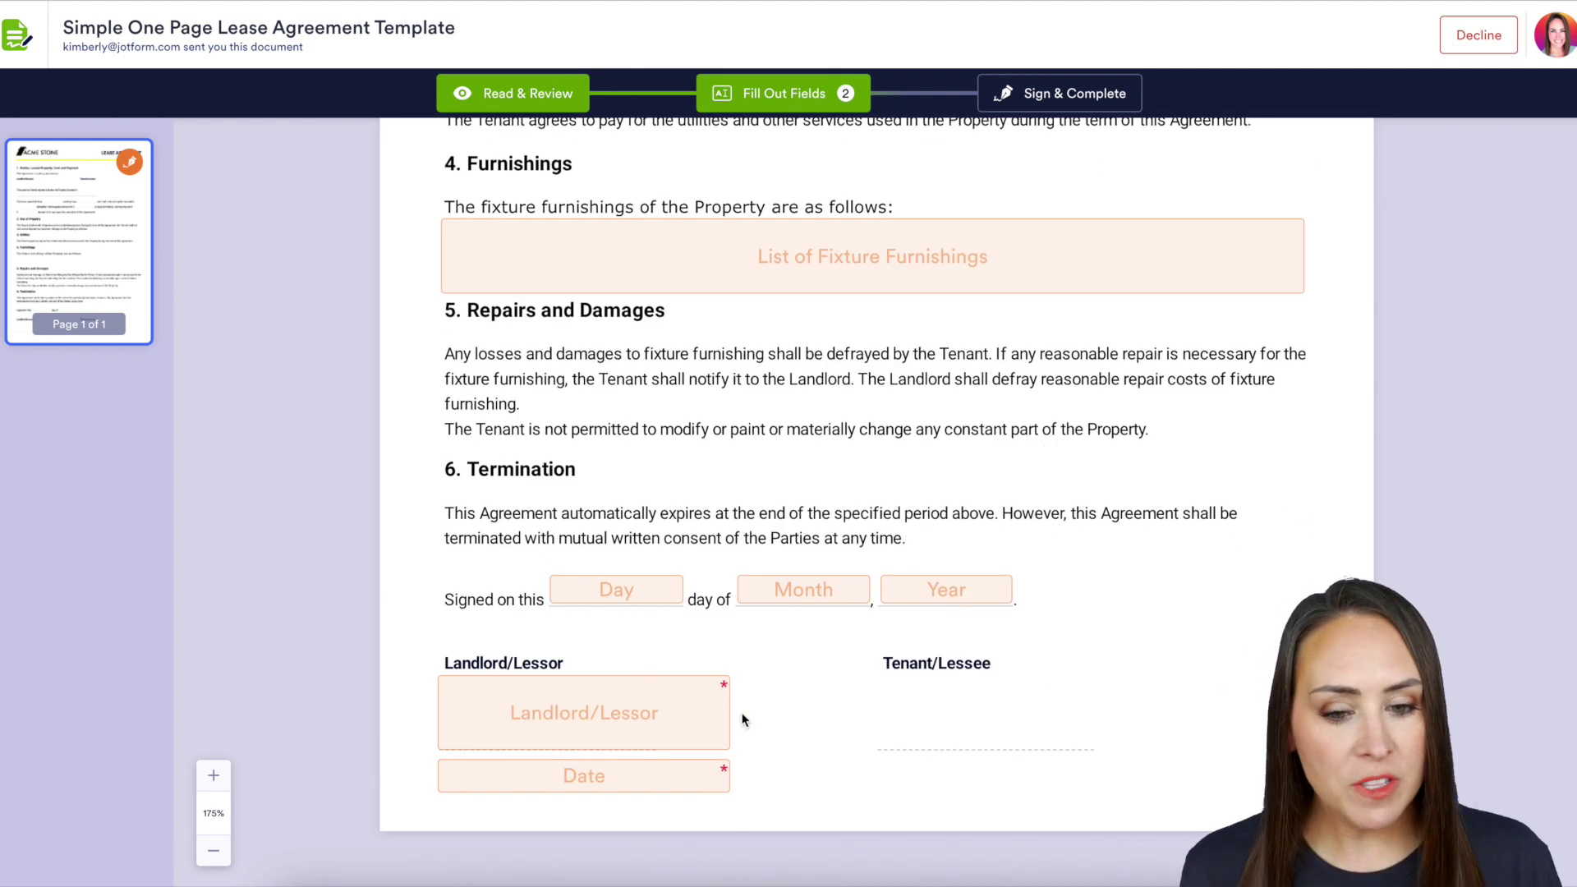
{"action": "left_click", "coordinate": [634, 713]}
{"action": "left_click", "coordinate": [776, 863]}
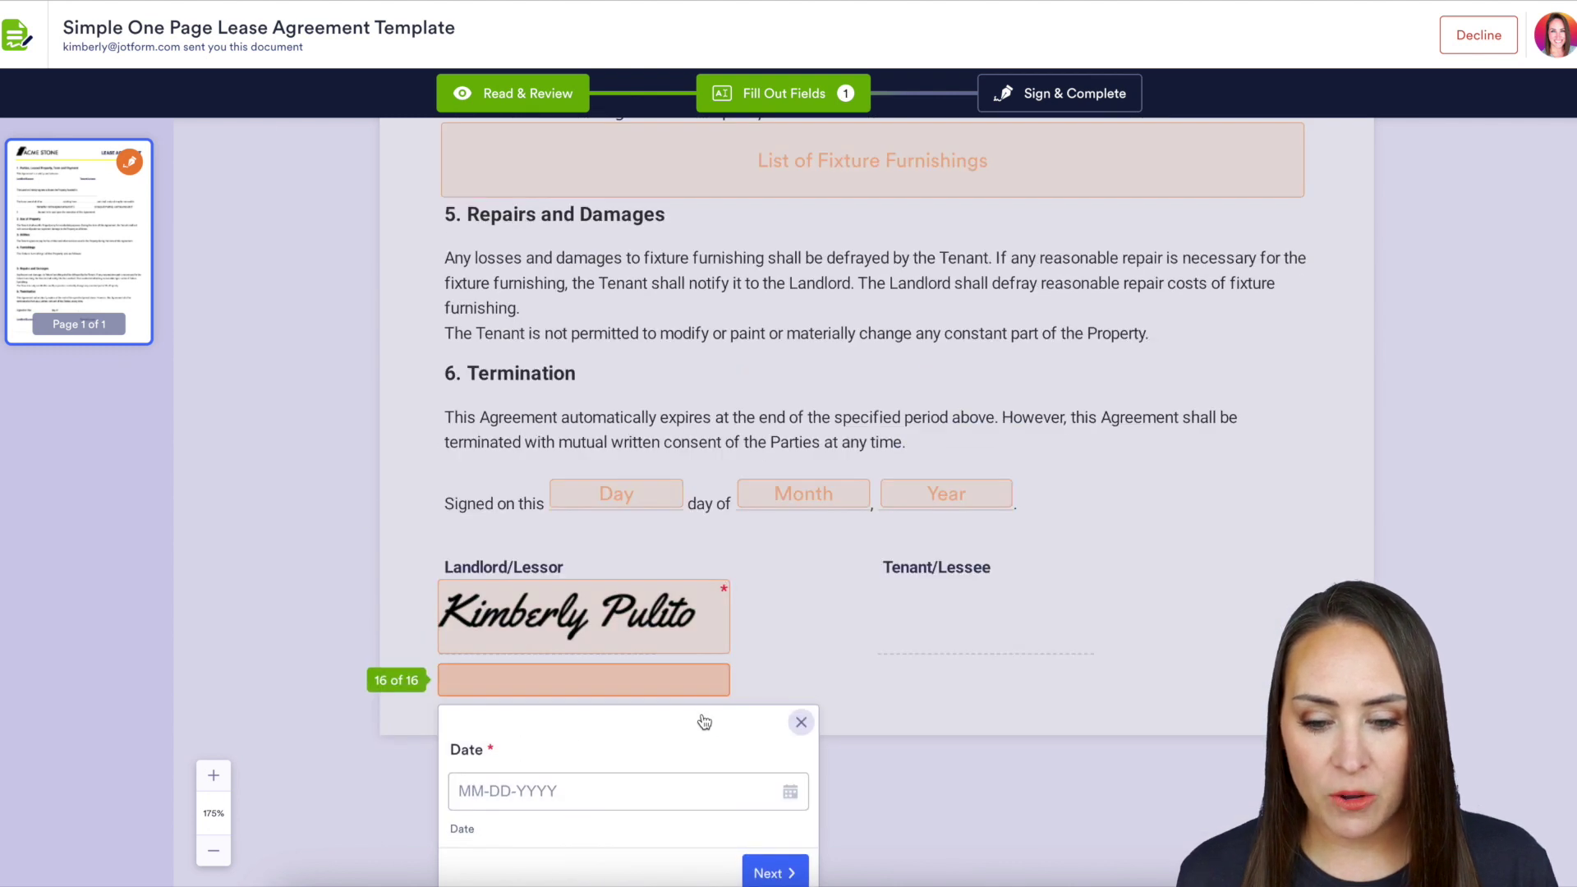
{"action": "left_click", "coordinate": [790, 791]}
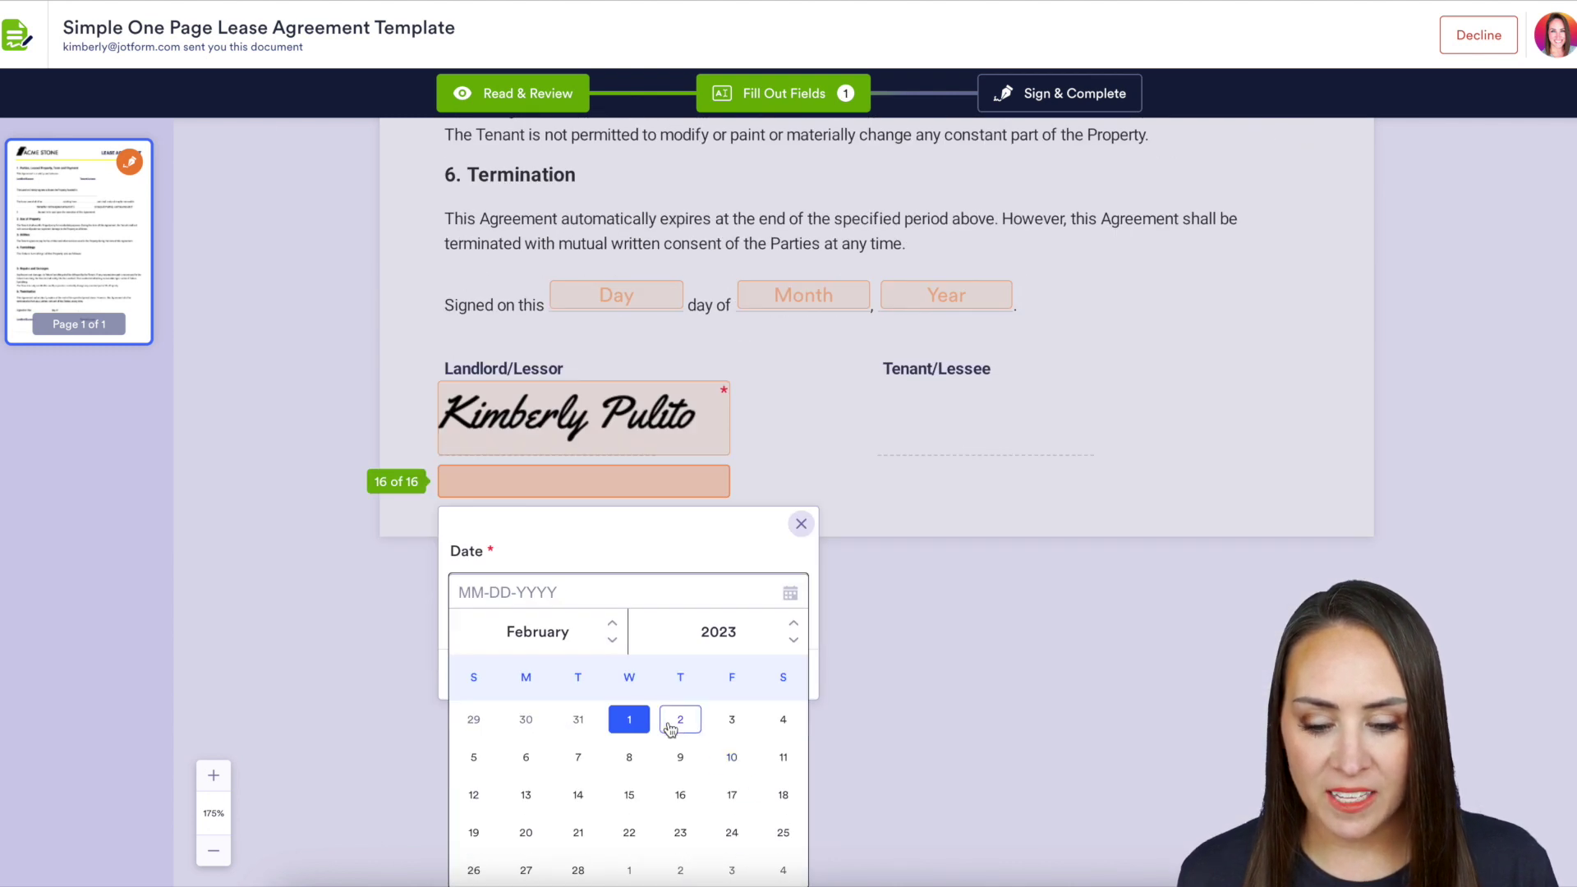
{"action": "left_click", "coordinate": [629, 719]}
{"action": "left_click", "coordinate": [798, 714]}
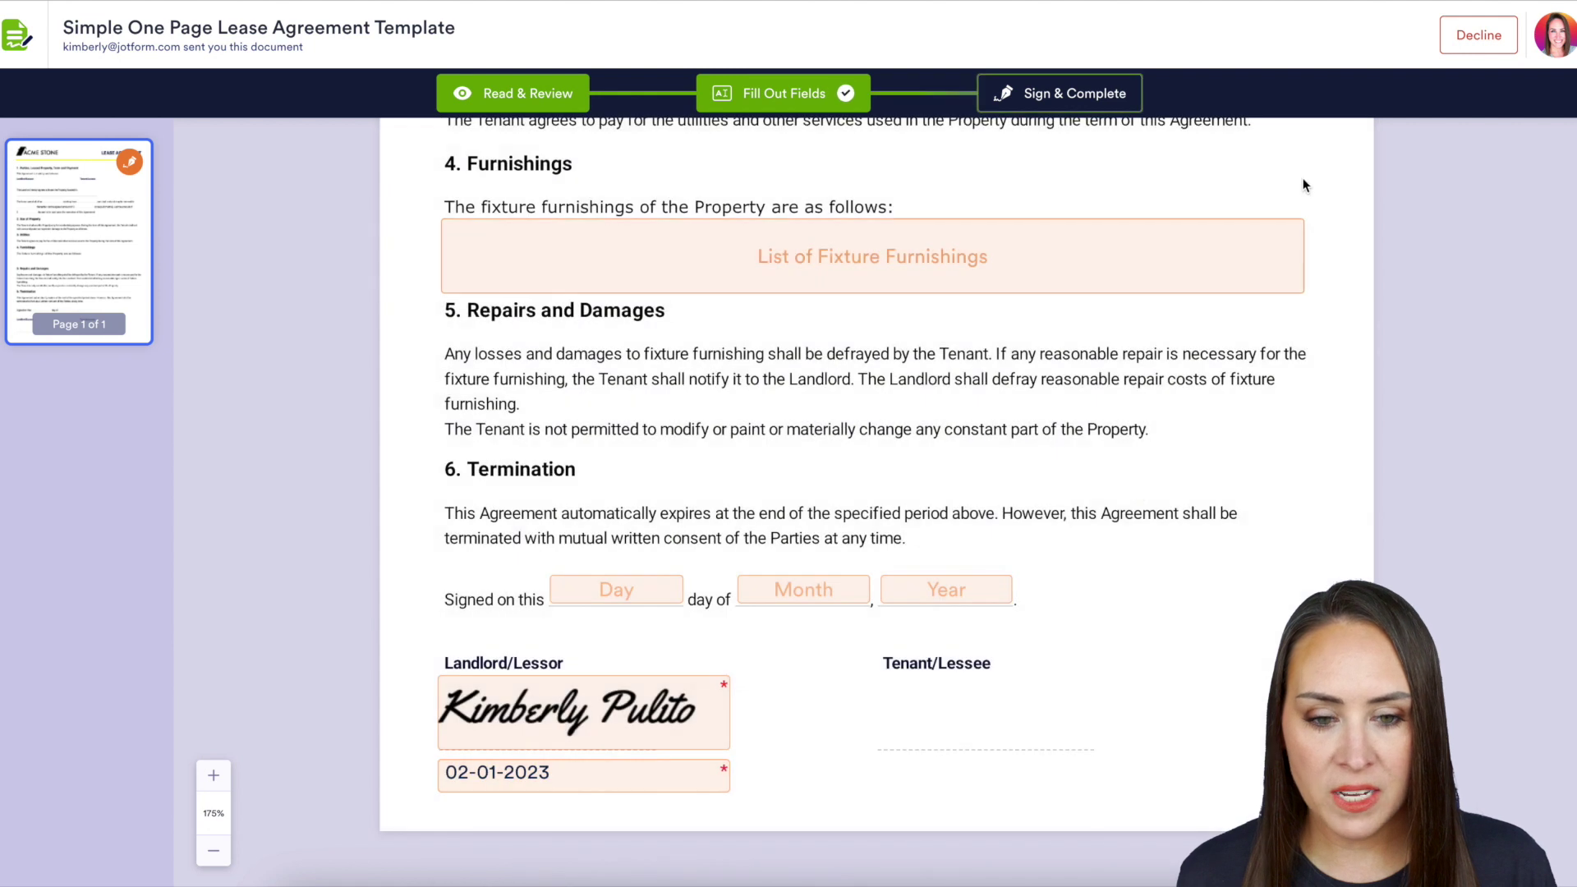
{"action": "left_click", "coordinate": [1103, 100]}
{"action": "left_click", "coordinate": [962, 591]}
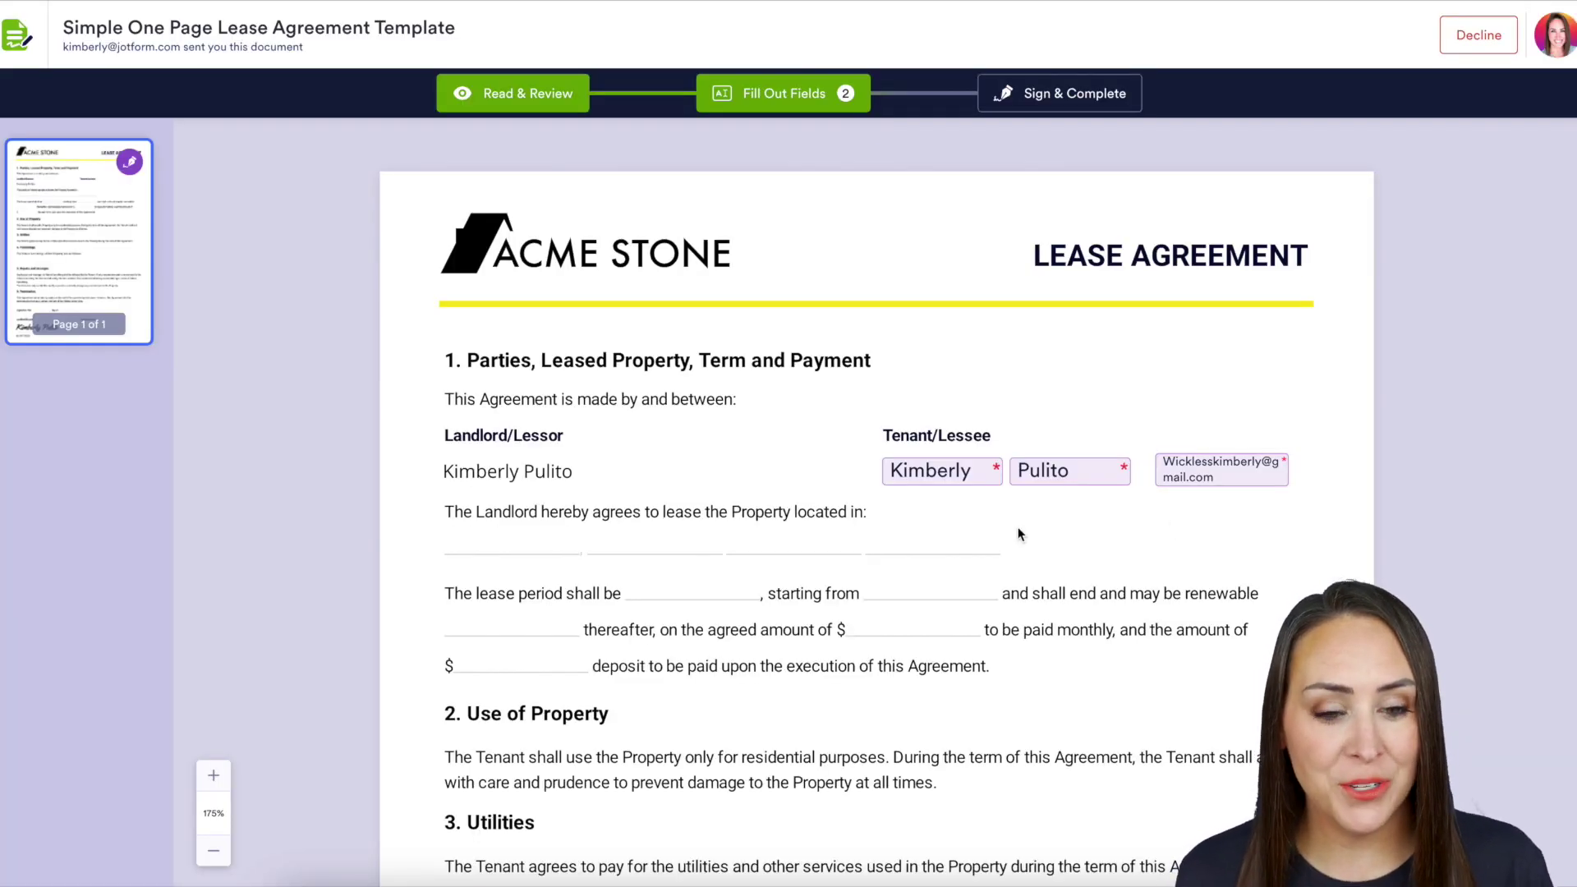
Step: Sign as tenant, date it February 1, 2023, then Sign & Complete and accept to submit
{"action": "scroll", "coordinate": [1204, 574], "scroll_direction": "down", "scroll_amount": 10}
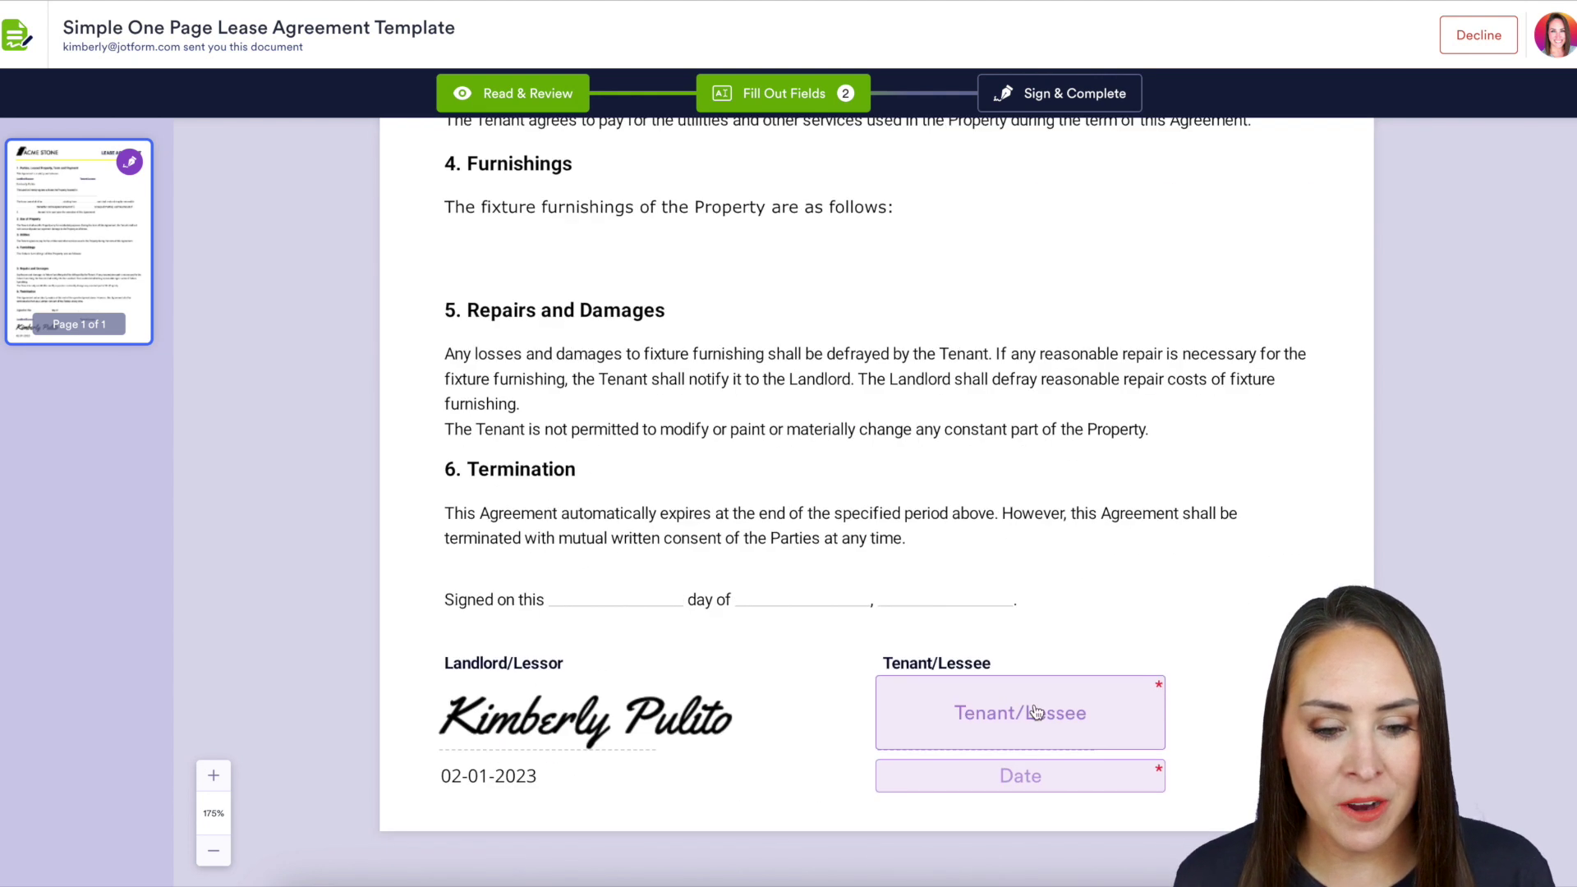
{"action": "left_click", "coordinate": [1148, 680]}
{"action": "left_click", "coordinate": [1200, 859]}
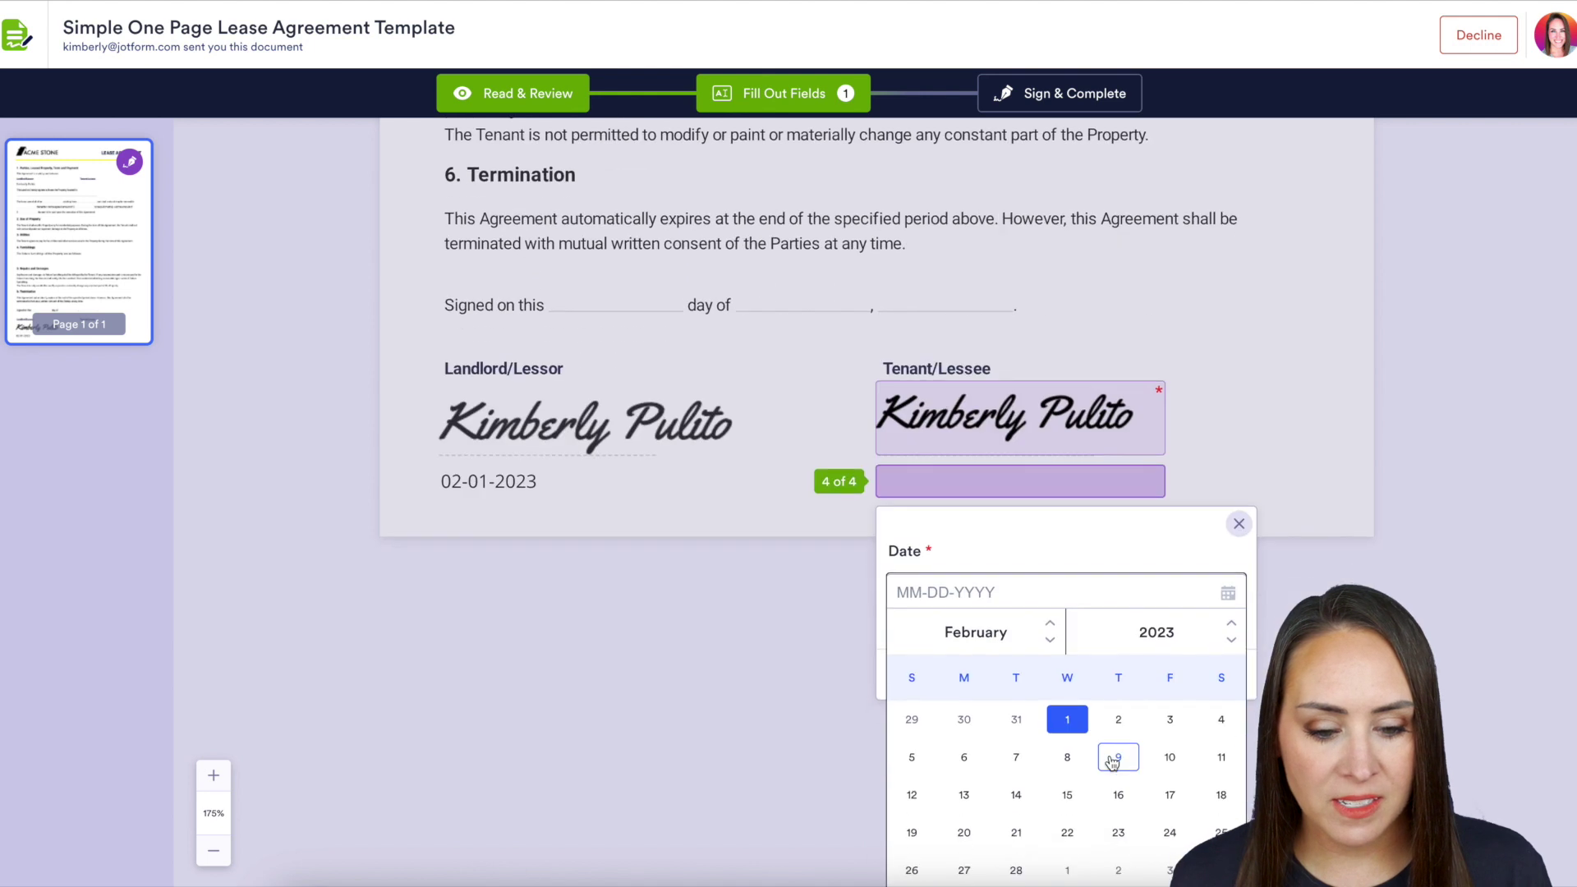
{"action": "left_click", "coordinate": [1064, 722]}
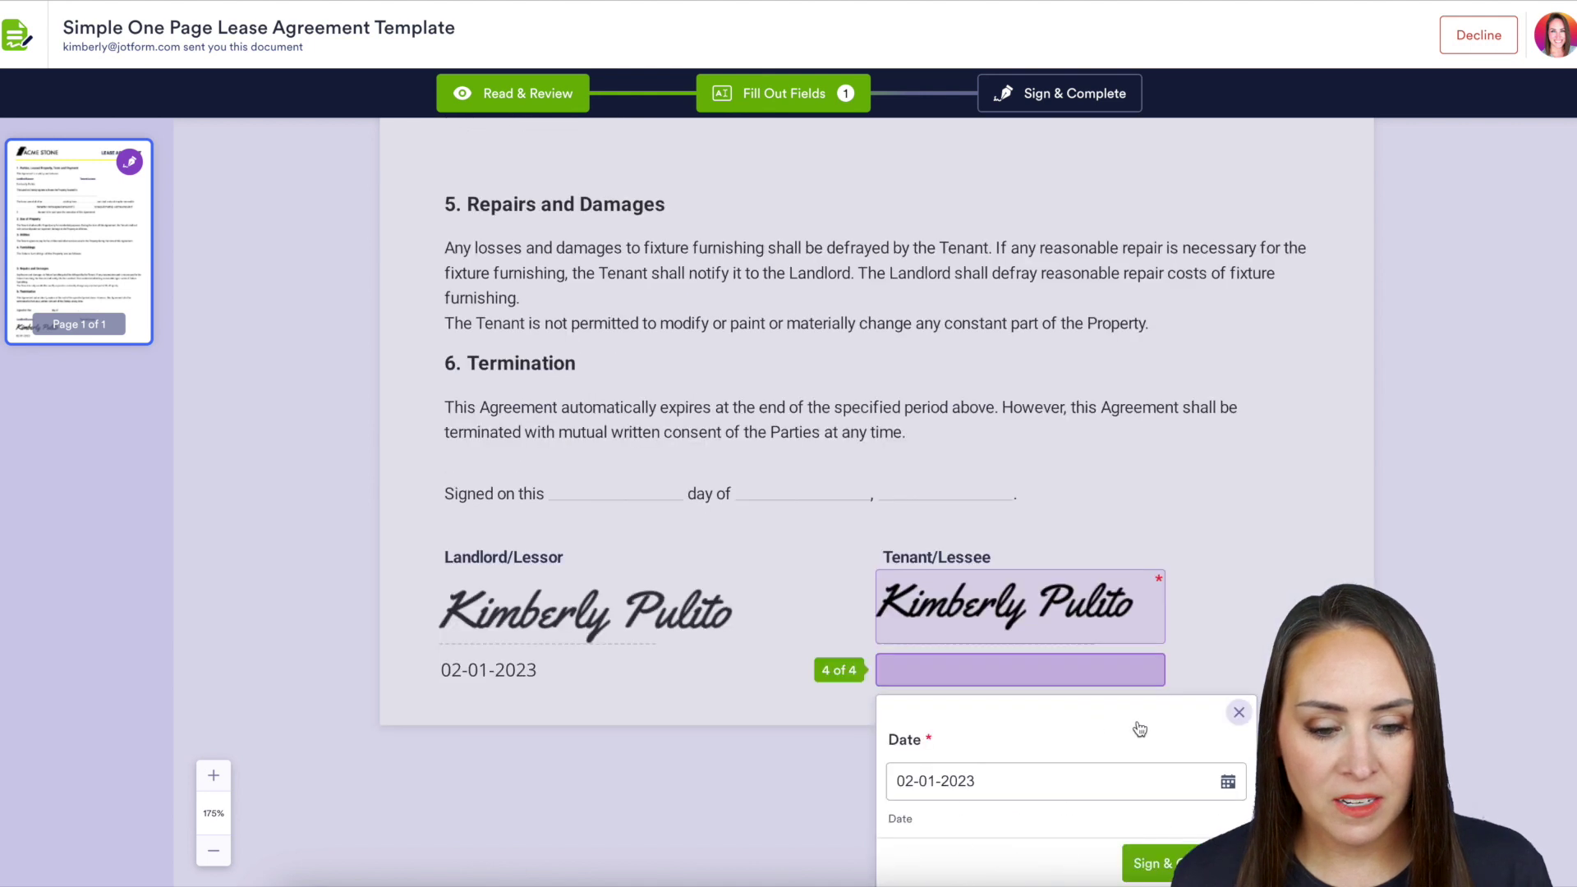
{"action": "left_click", "coordinate": [1238, 712]}
{"action": "left_click", "coordinate": [1052, 108]}
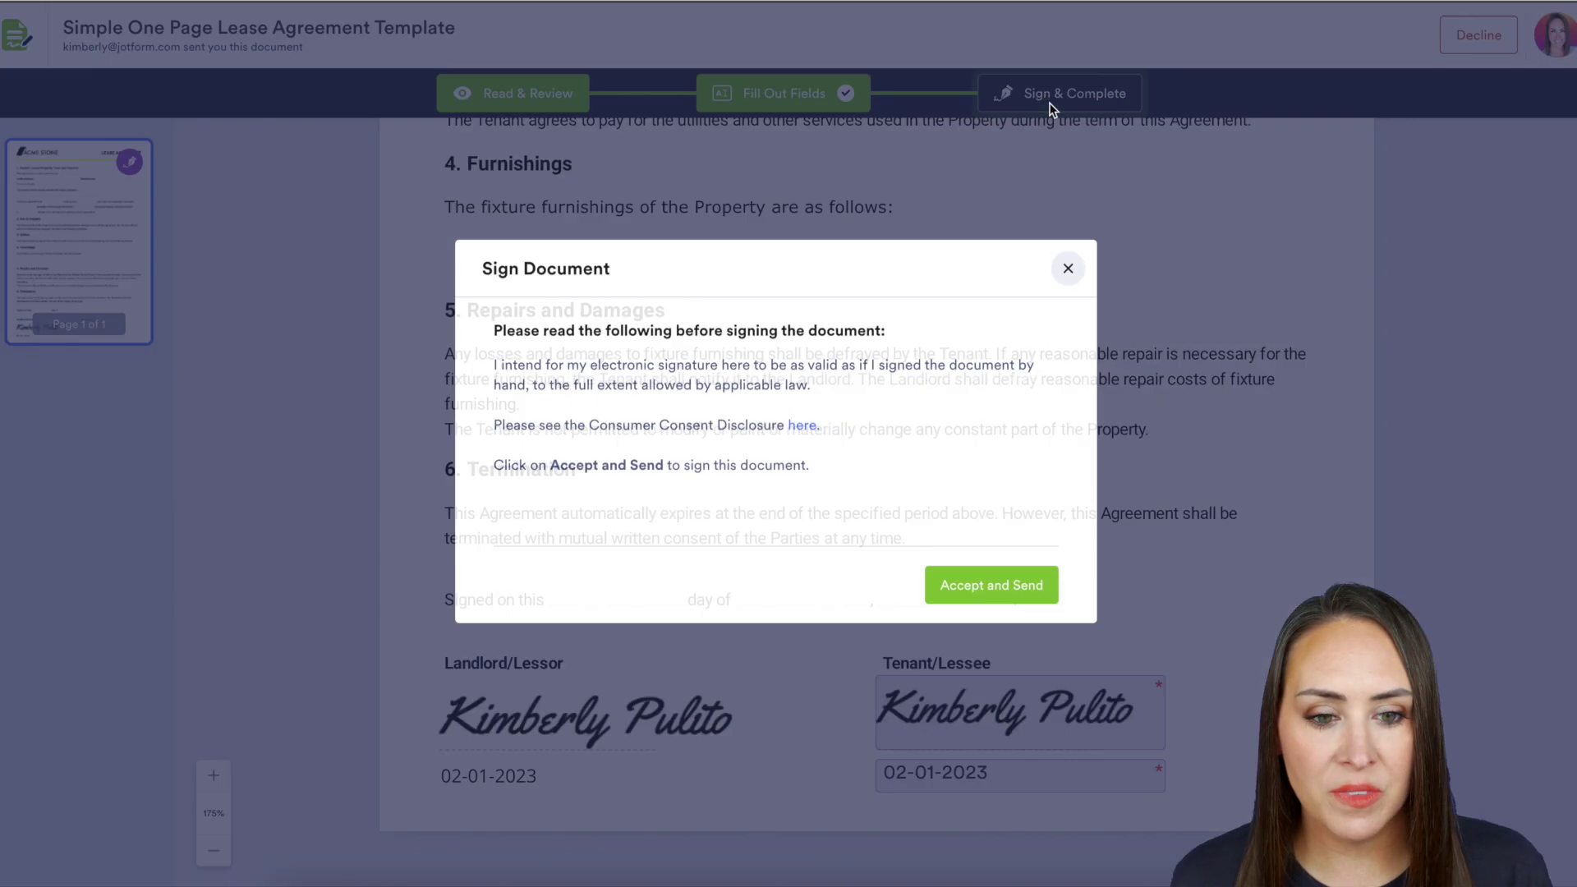
{"action": "left_click", "coordinate": [969, 606]}
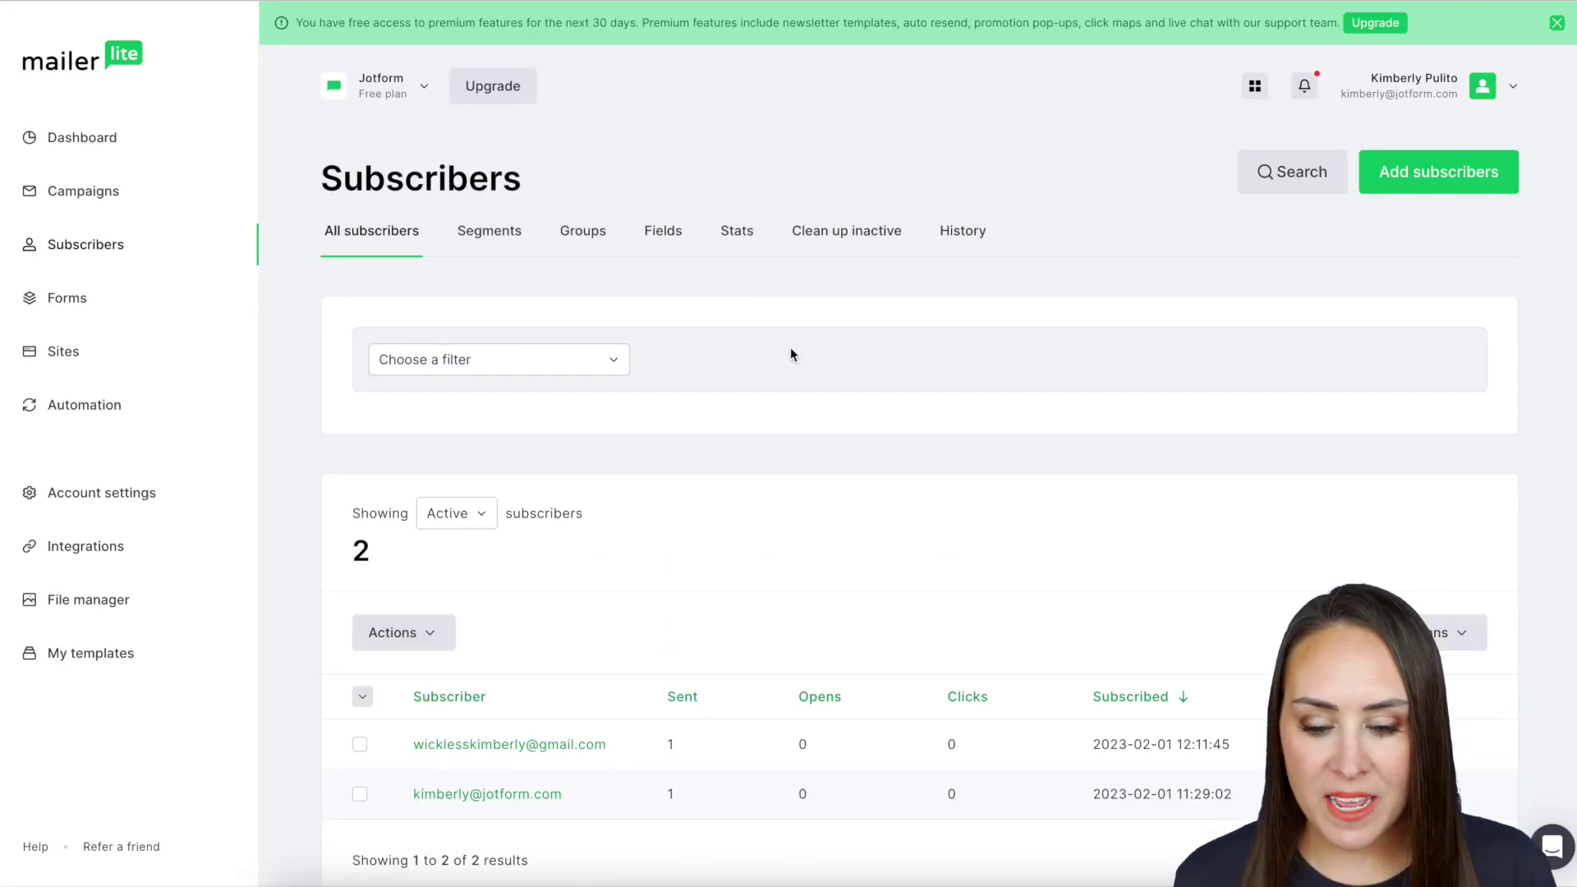
Step: In MailerLite Groups, view the New Customer group to see its single subscriber
{"action": "left_click", "coordinate": [583, 231]}
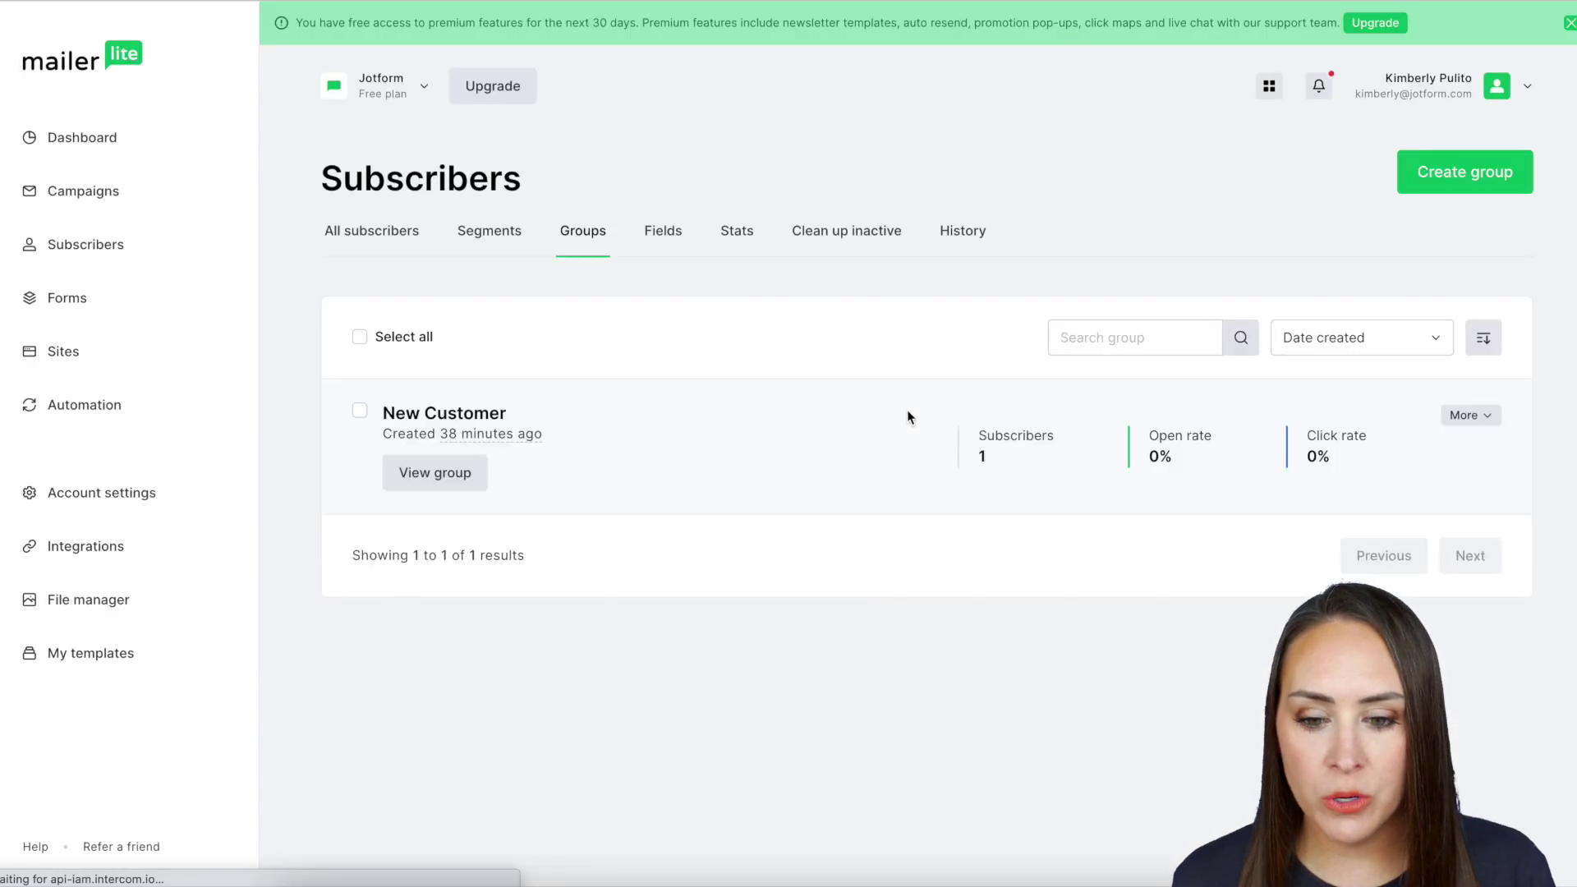
{"action": "left_click", "coordinate": [436, 470]}
{"action": "scroll", "coordinate": [1072, 688], "scroll_direction": "down", "scroll_amount": 3}
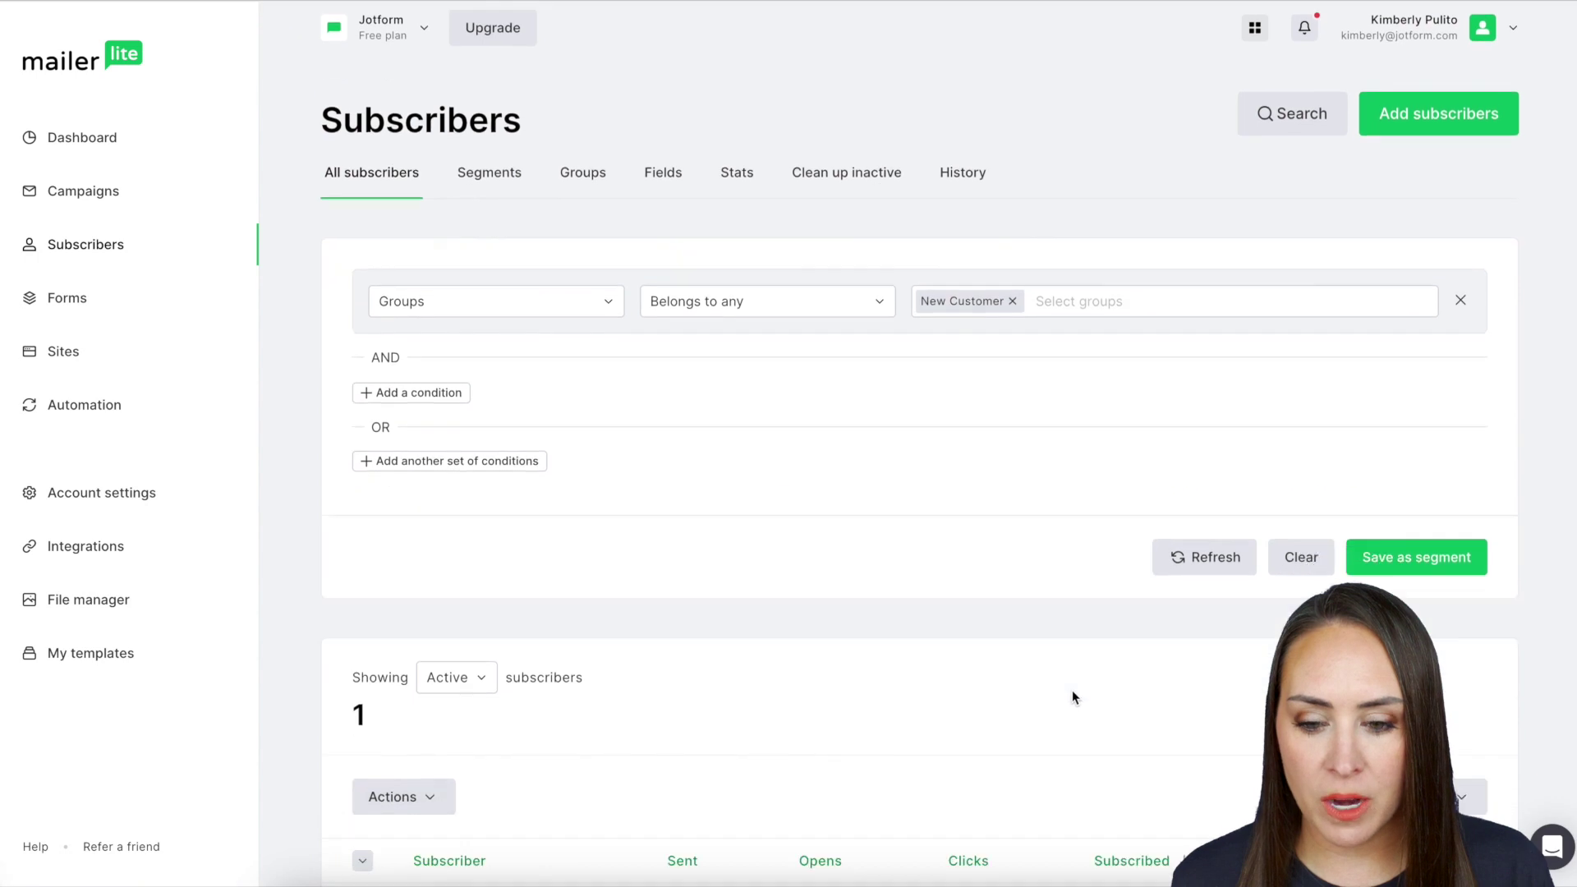